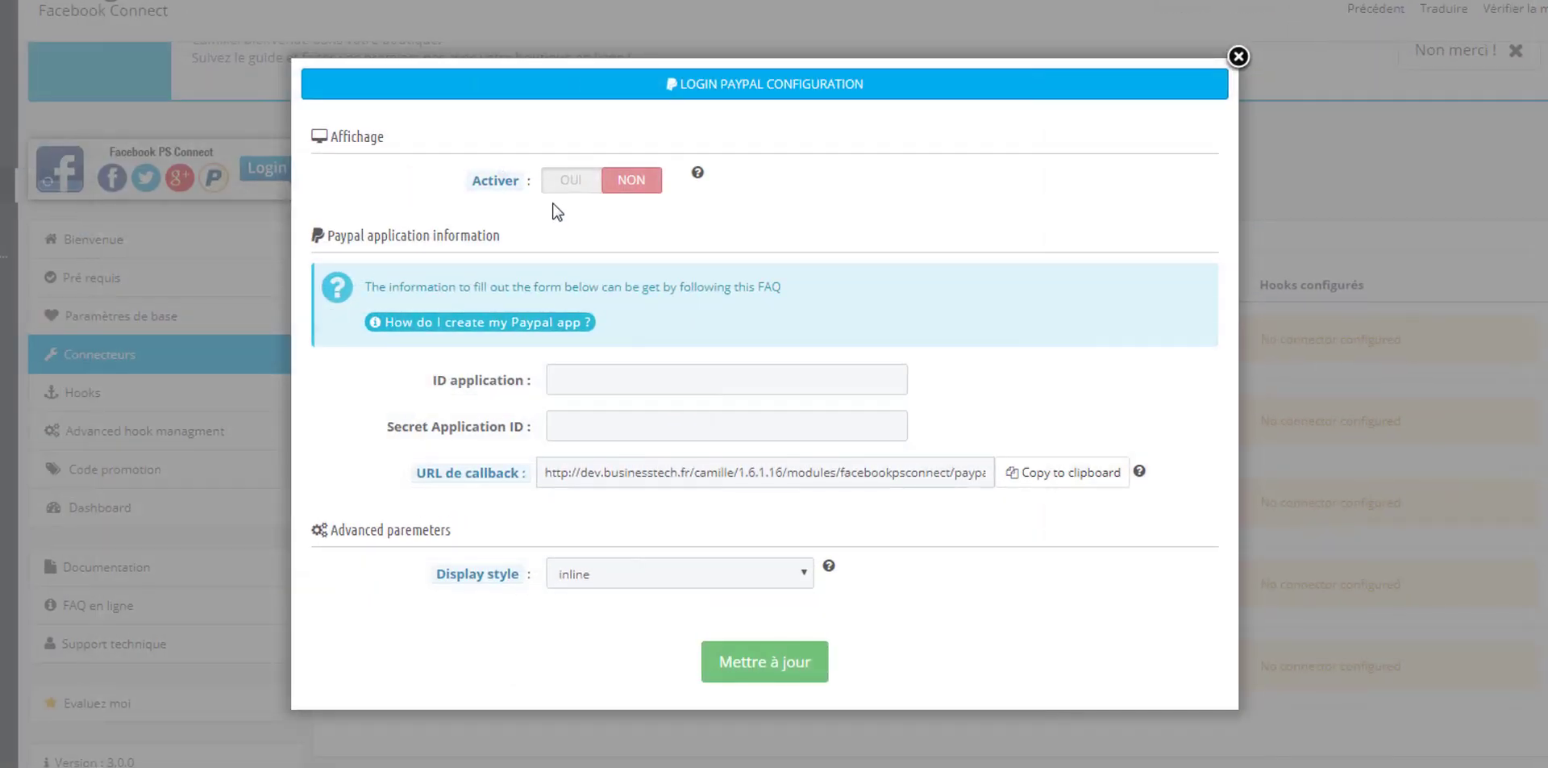
# Enable the PayPal login connector in the module configuration and log into the PayPal Developer dashboard with the prefilled credentials
pyautogui.click(573, 183)
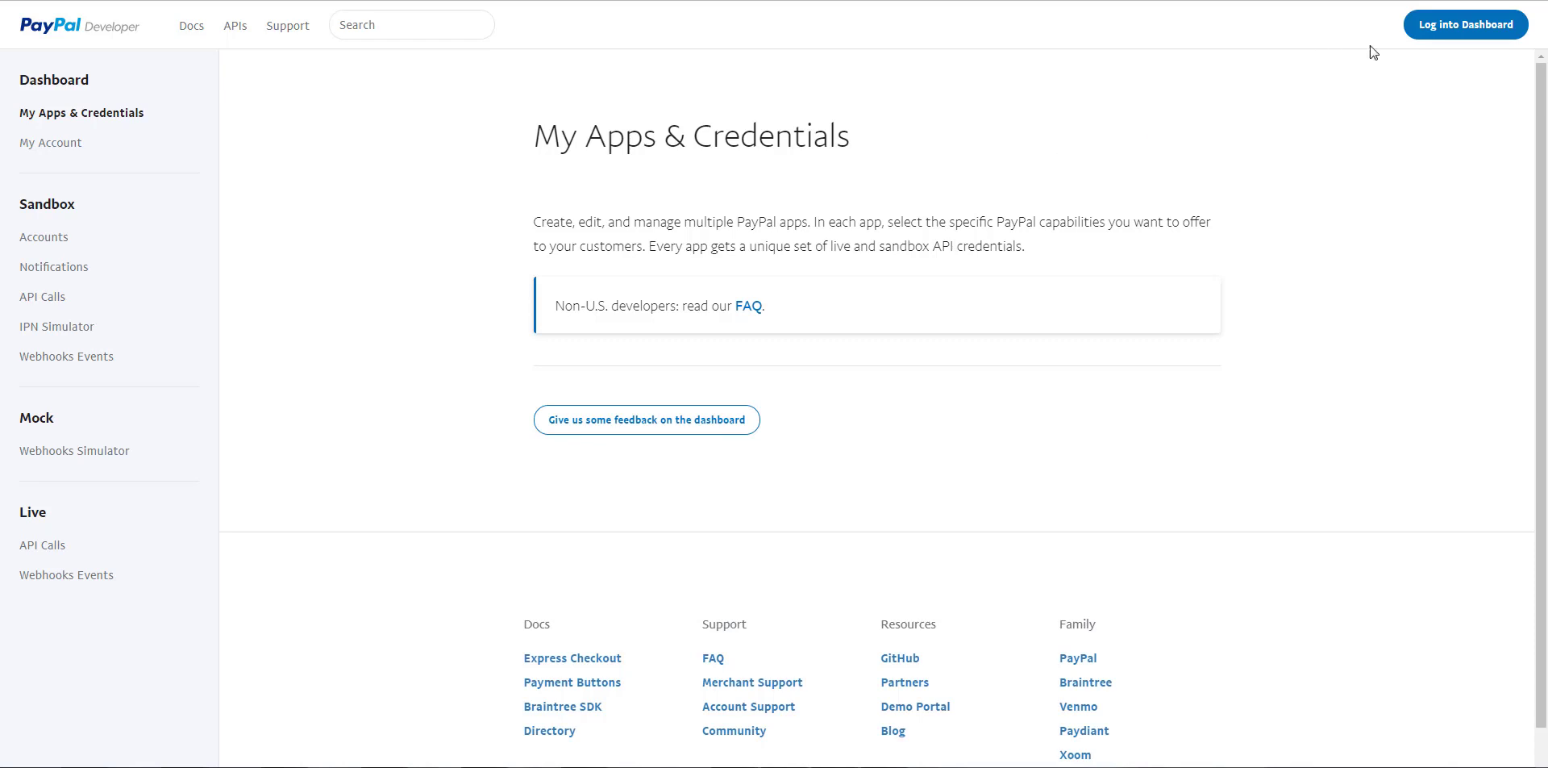
pyautogui.click(1465, 25)
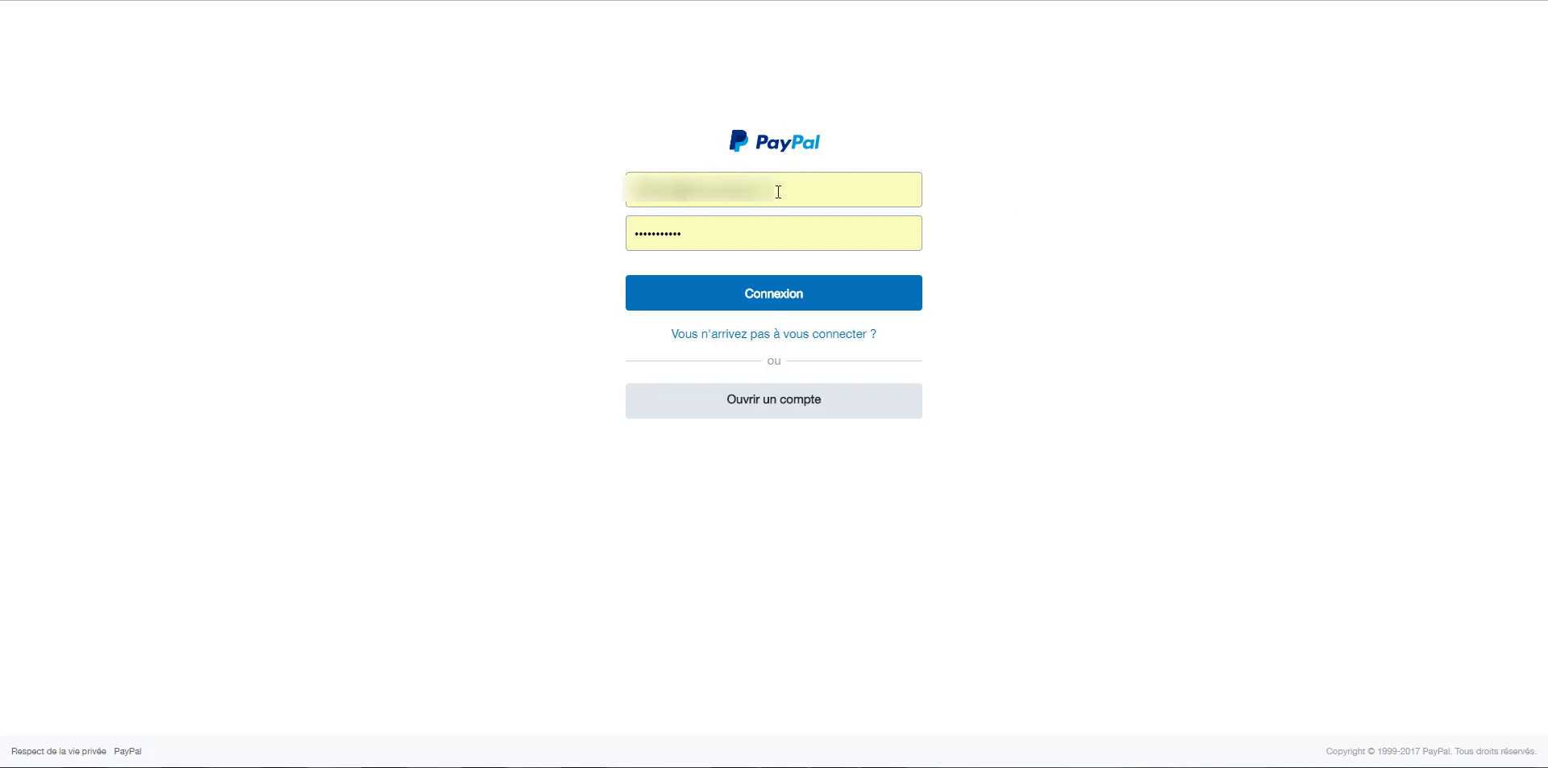
pyautogui.click(772, 298)
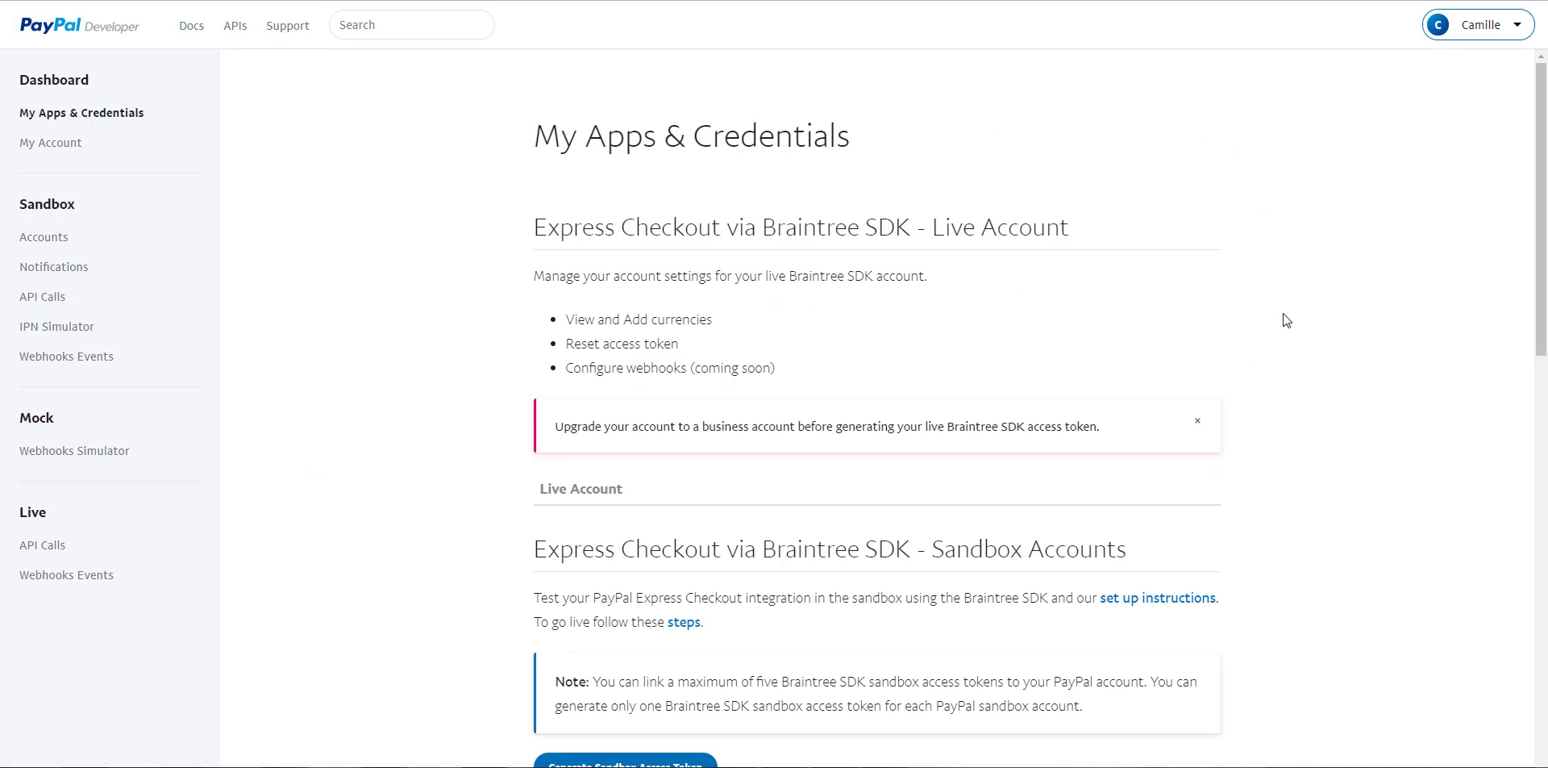
# Create a REST API app named Business Tech, keeping the preselected sandbox developer account
pyautogui.scroll(-1, 1298, 306)
pyautogui.scroll(-10, 1298, 306)
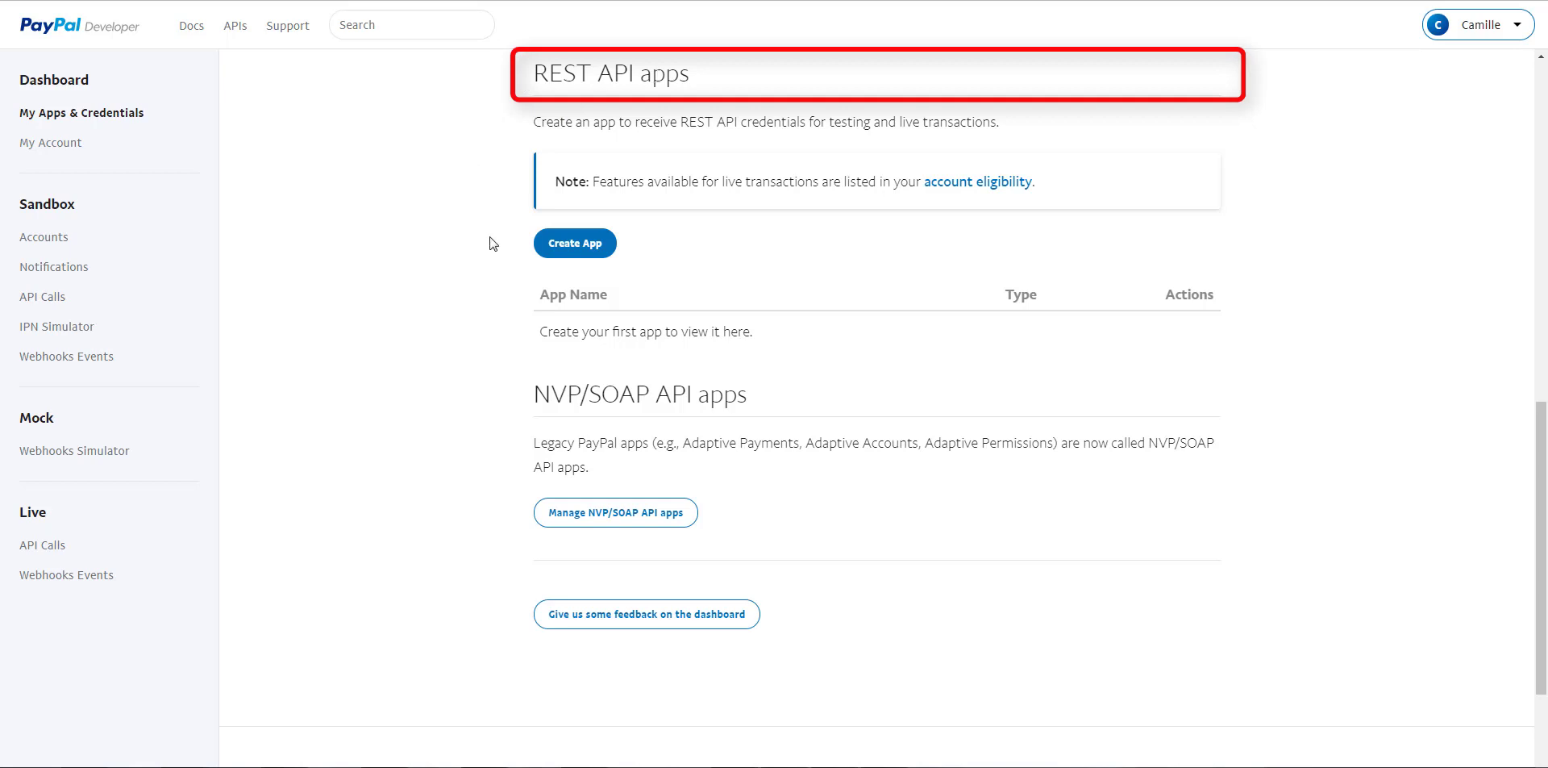
pyautogui.click(575, 244)
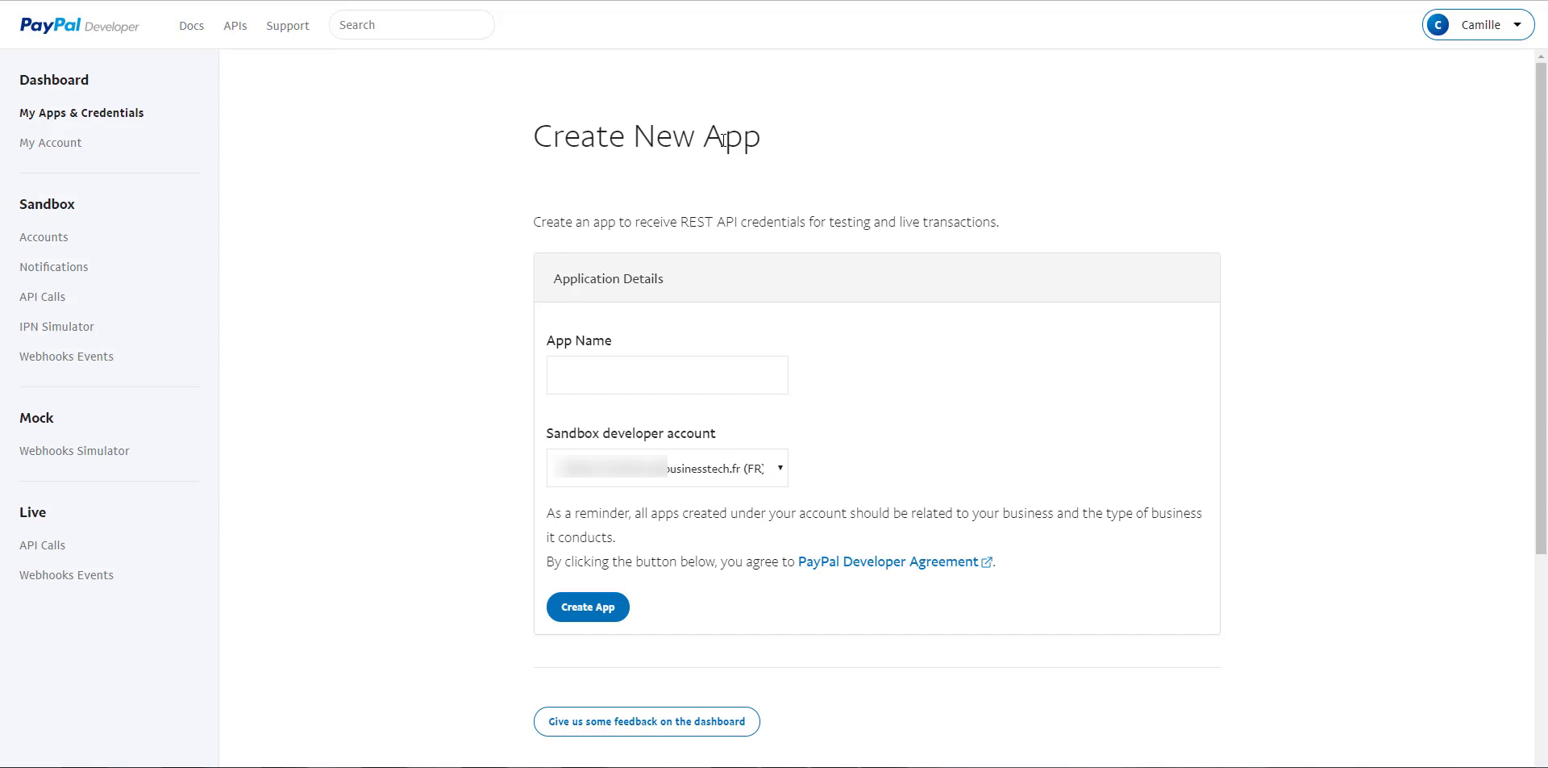
pyautogui.click(634, 374)
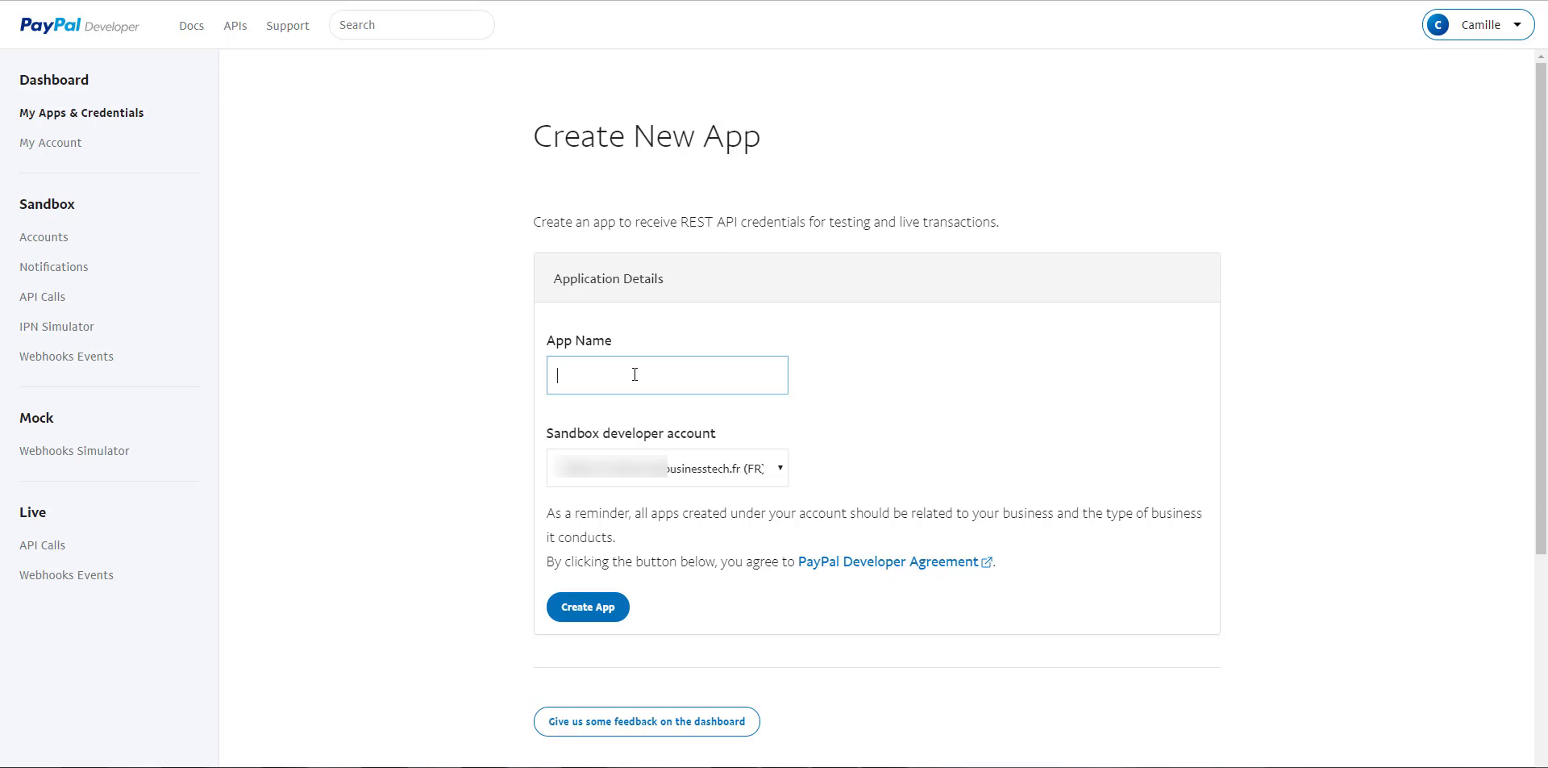
pyautogui.write('Busin')
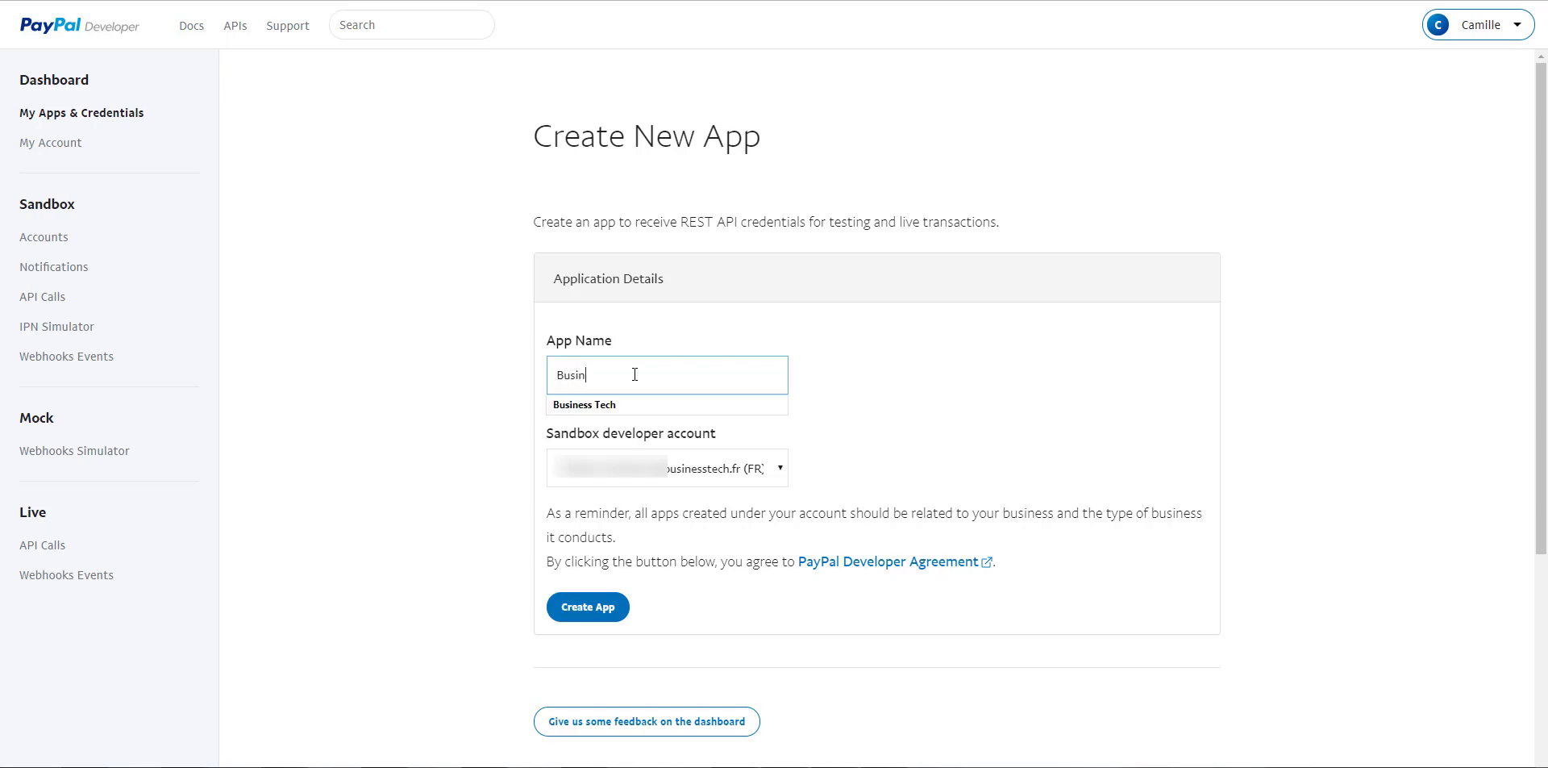
pyautogui.write('ess Tech')
pyautogui.click(806, 379)
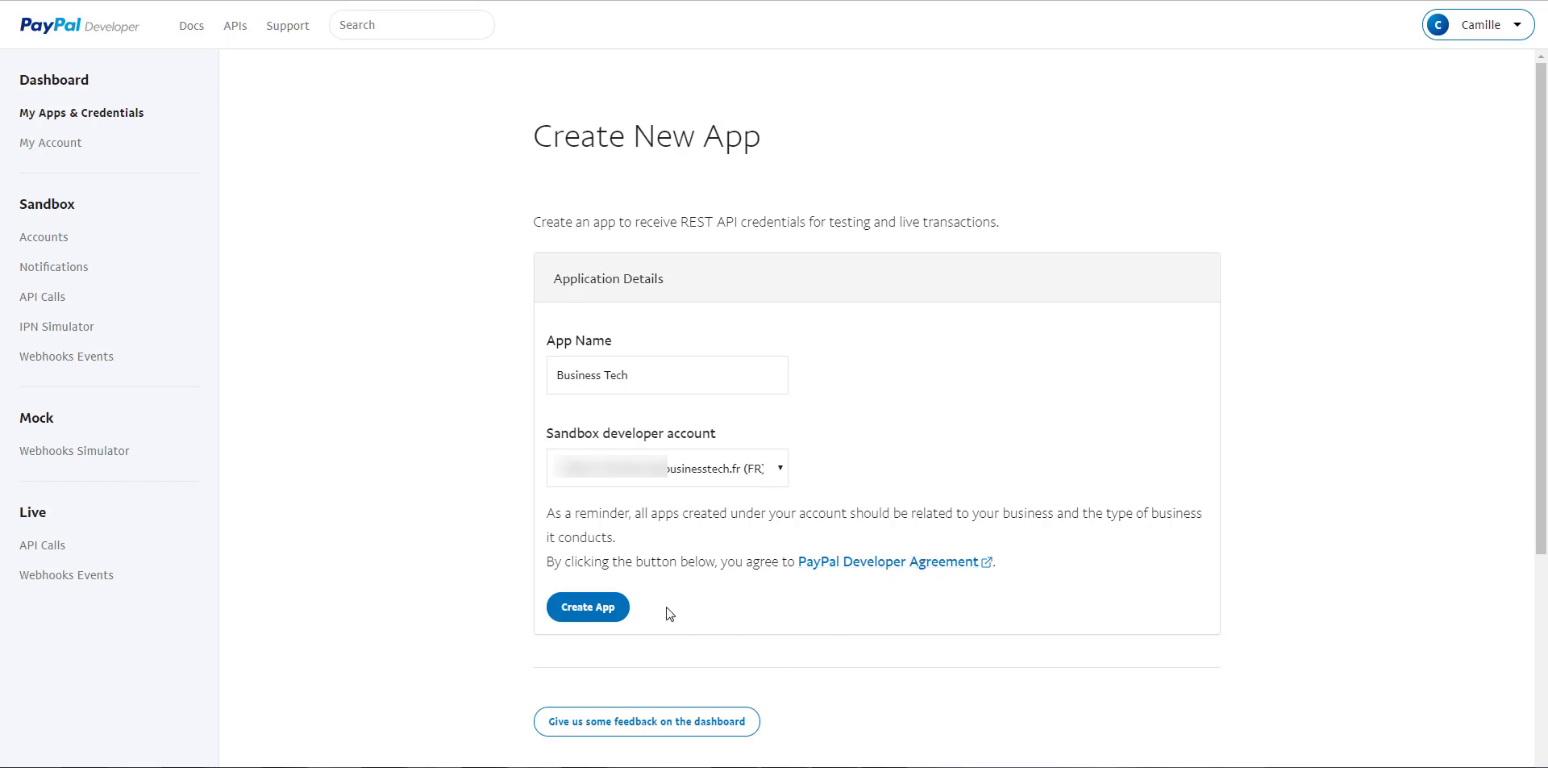
pyautogui.click(589, 608)
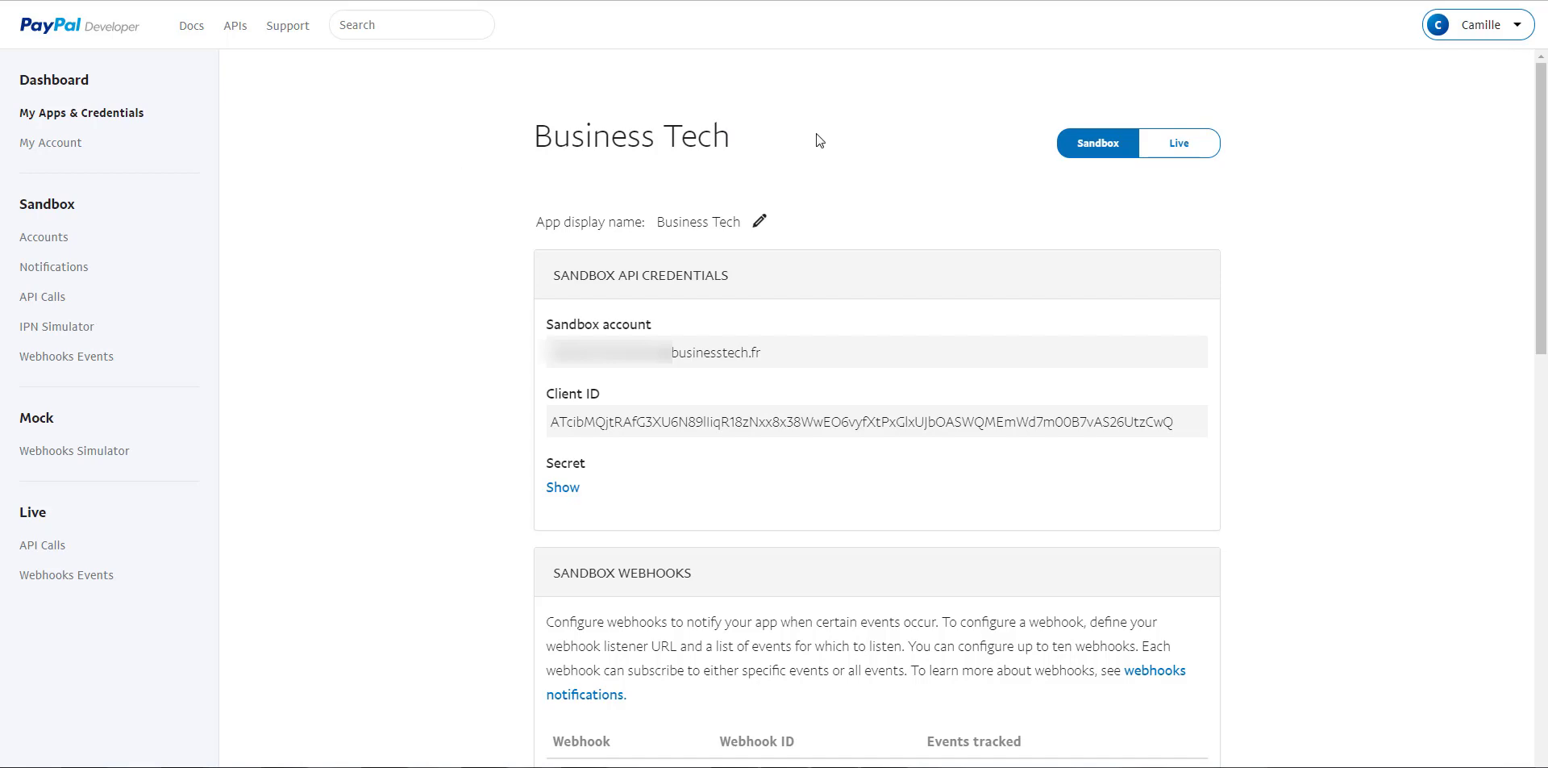
# Show the Business Tech app's live credentials and copy the live Client ID into the ID application field of PrestaShop's PayPal login configuration
pyautogui.click(1182, 145)
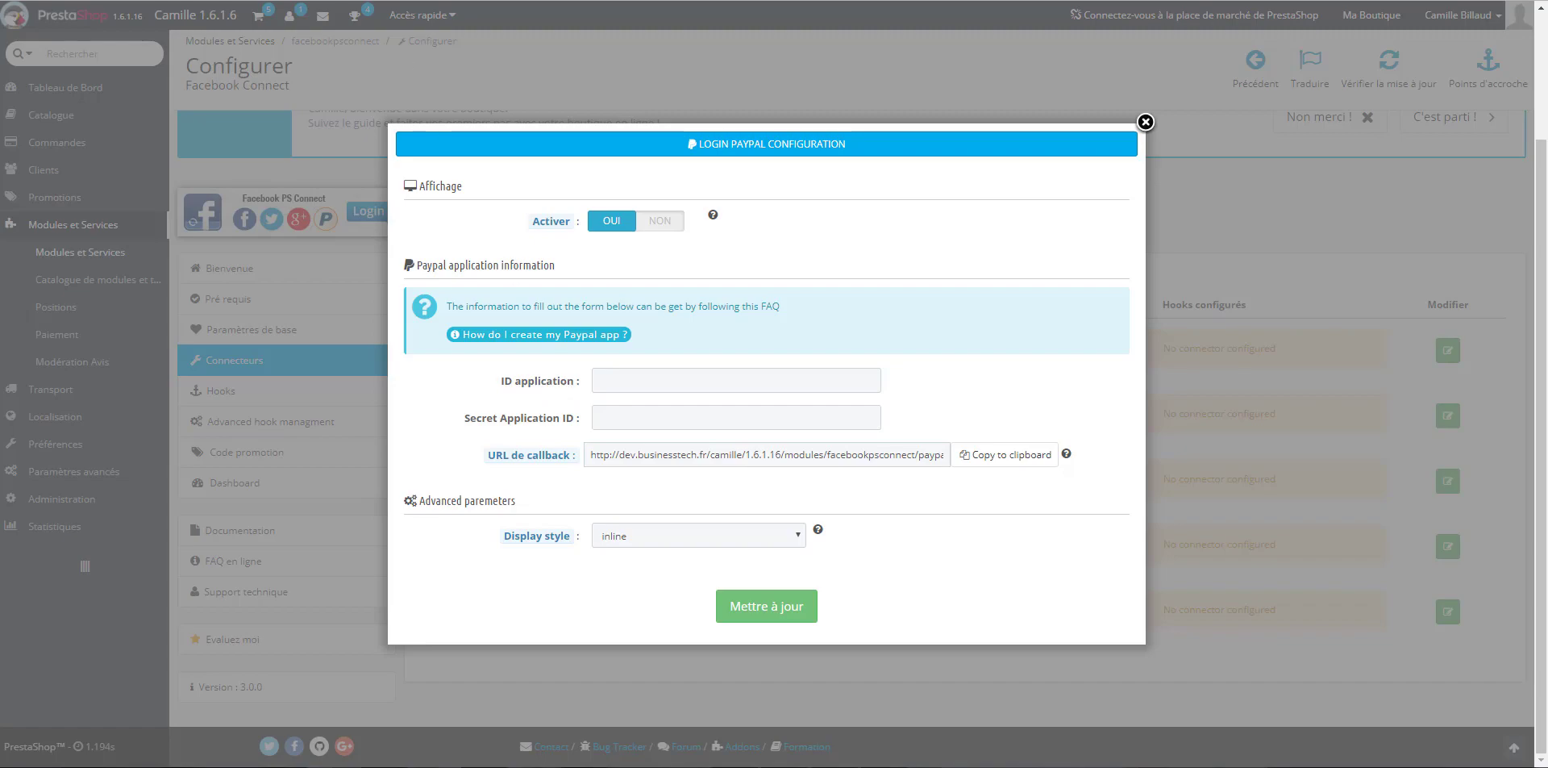
pyautogui.hotkey('ctrl', 'Tab')
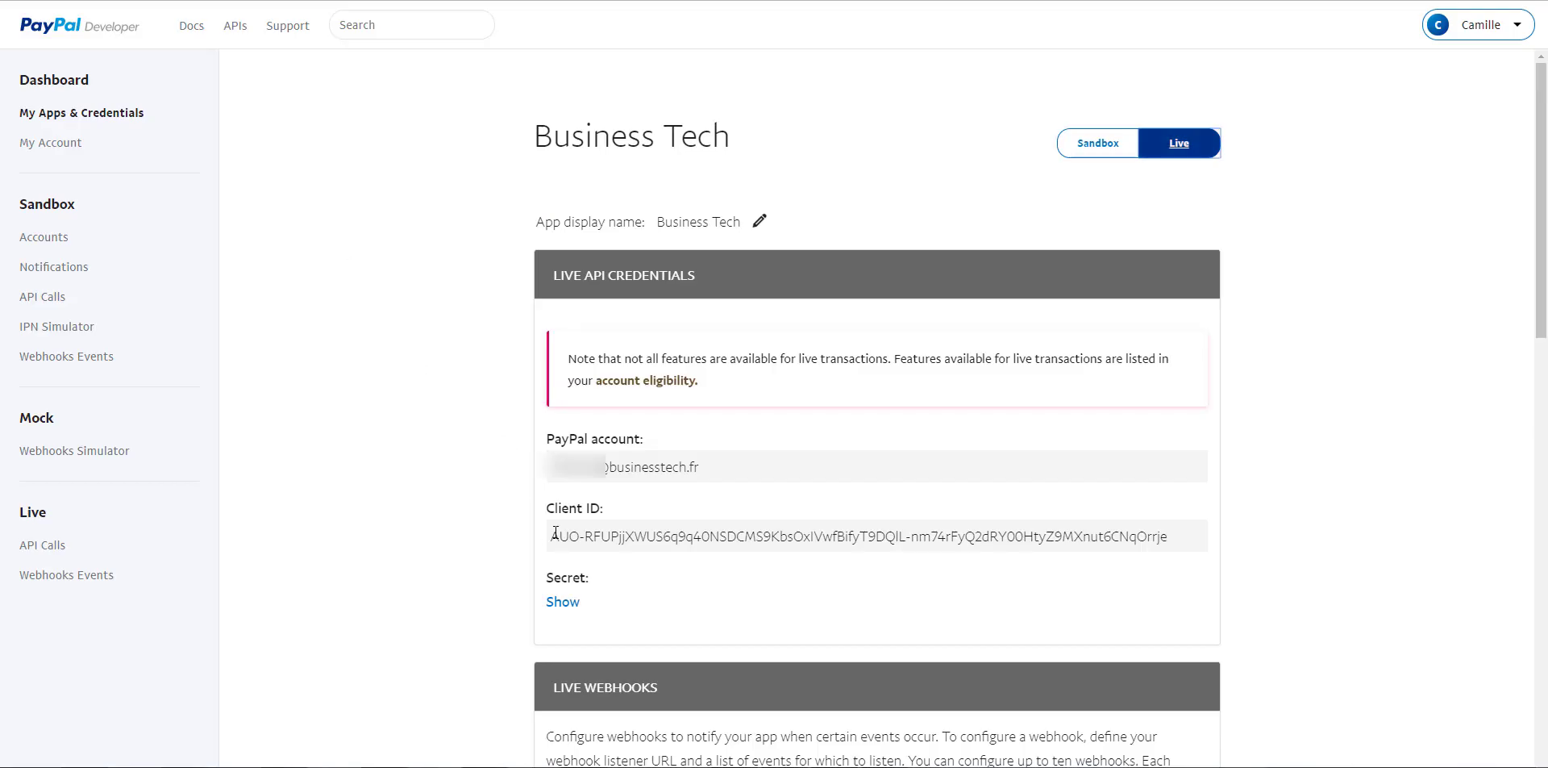
pyautogui.moveTo(554, 537); pyautogui.dragTo(1182, 534)
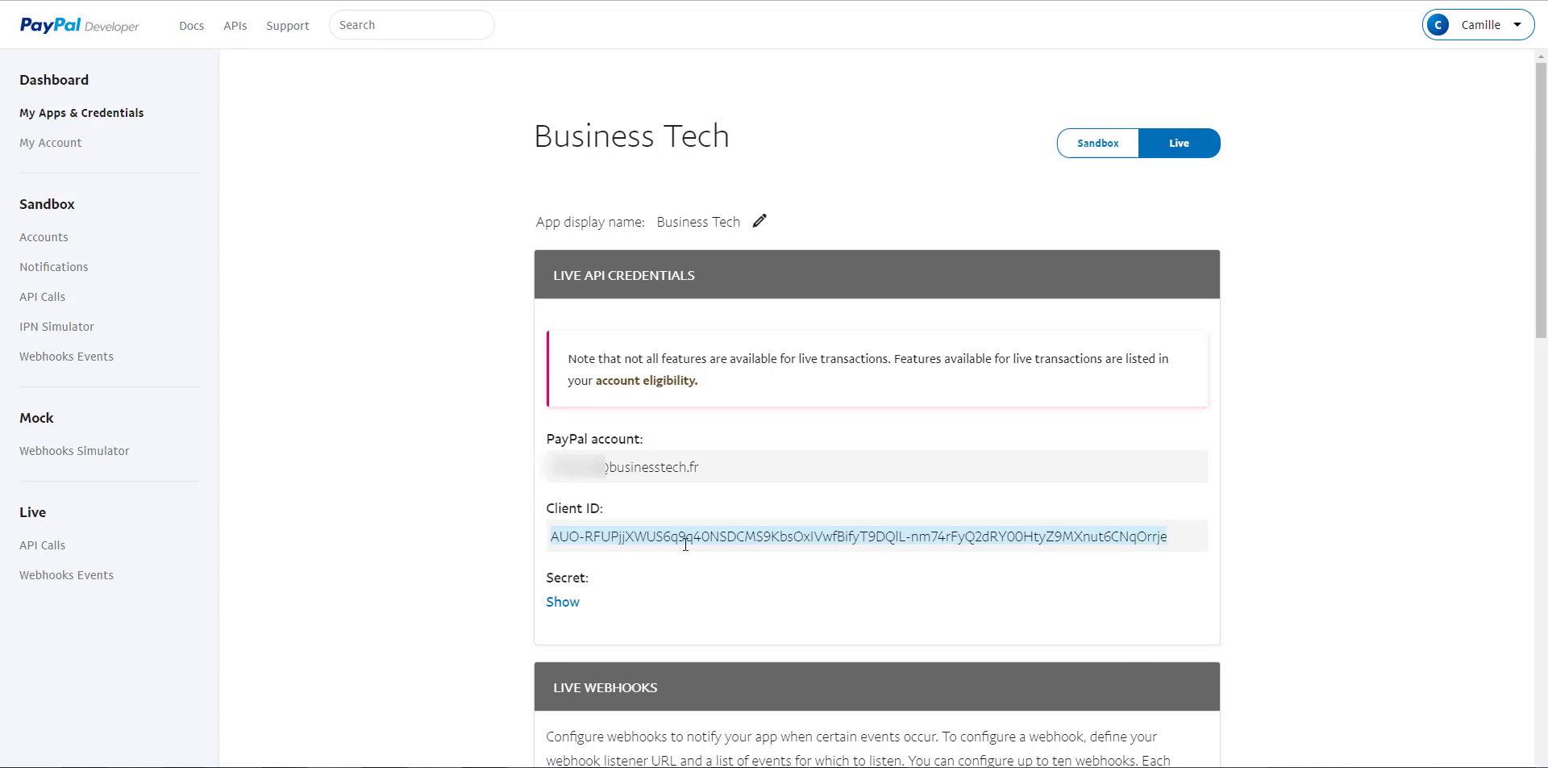
pyautogui.click(594, 560)
pyautogui.moveTo(549, 548); pyautogui.dragTo(1168, 538)
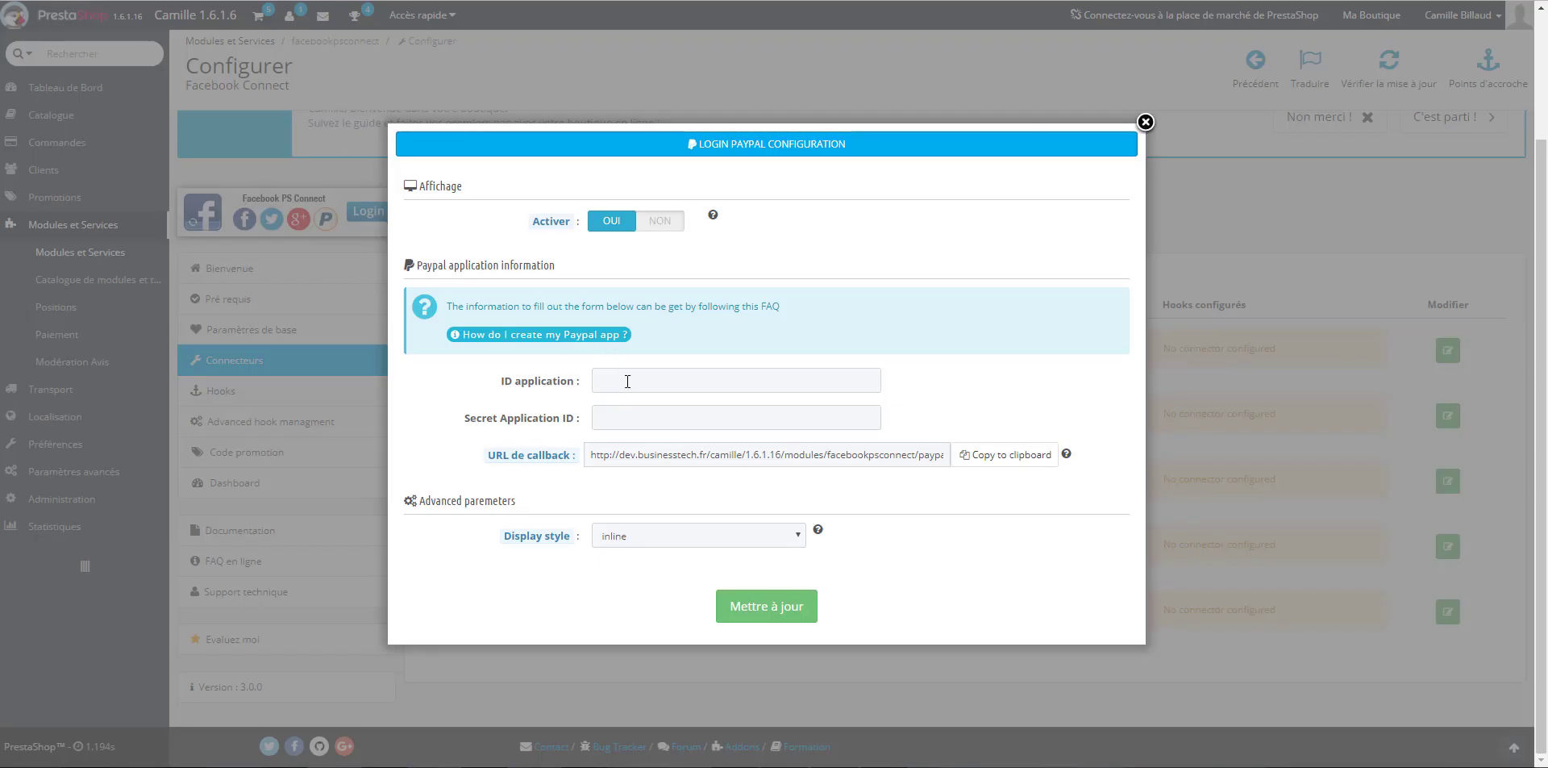
pyautogui.click(632, 385)
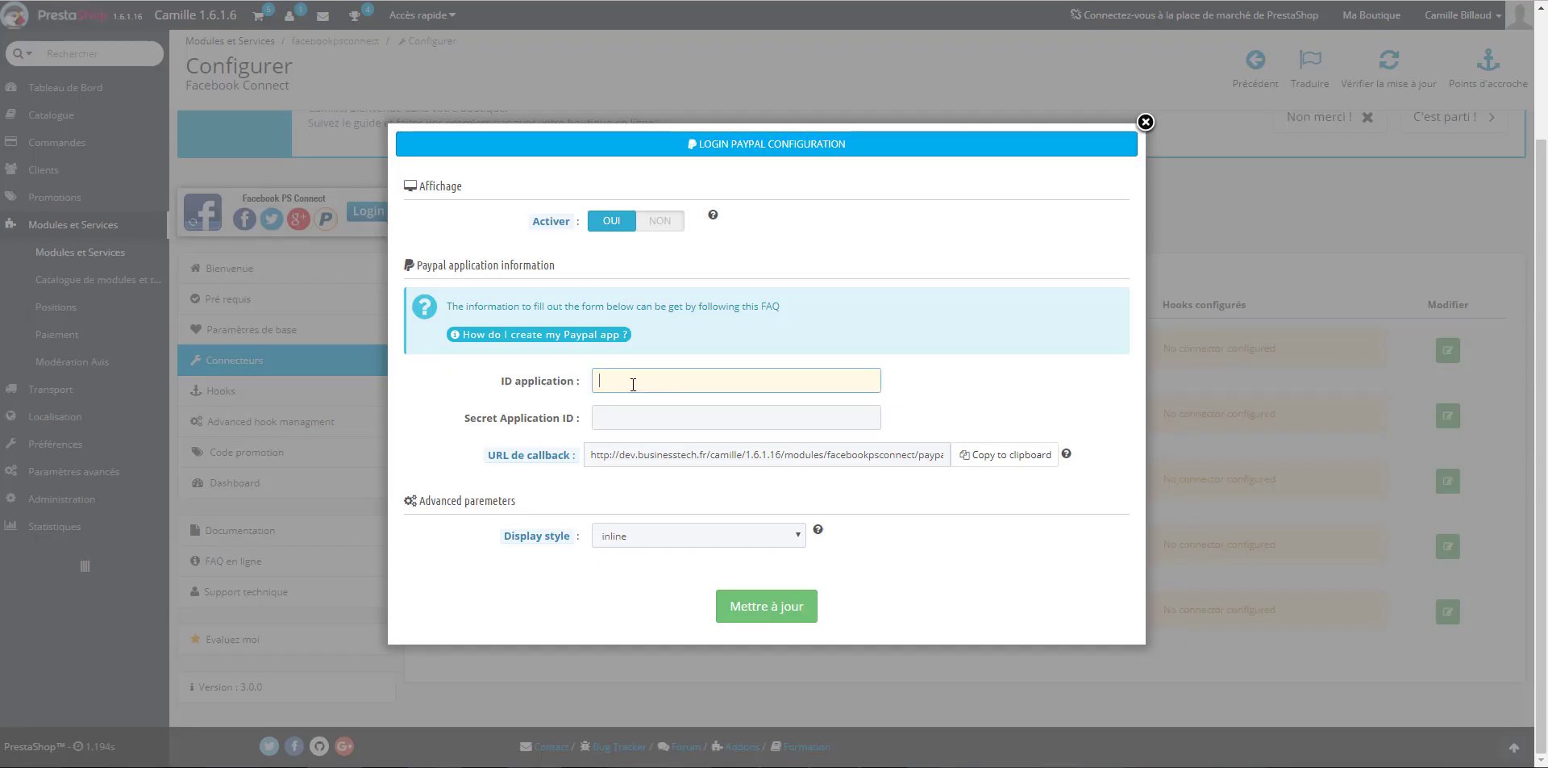
pyautogui.hotkey('ctrl', 'v')
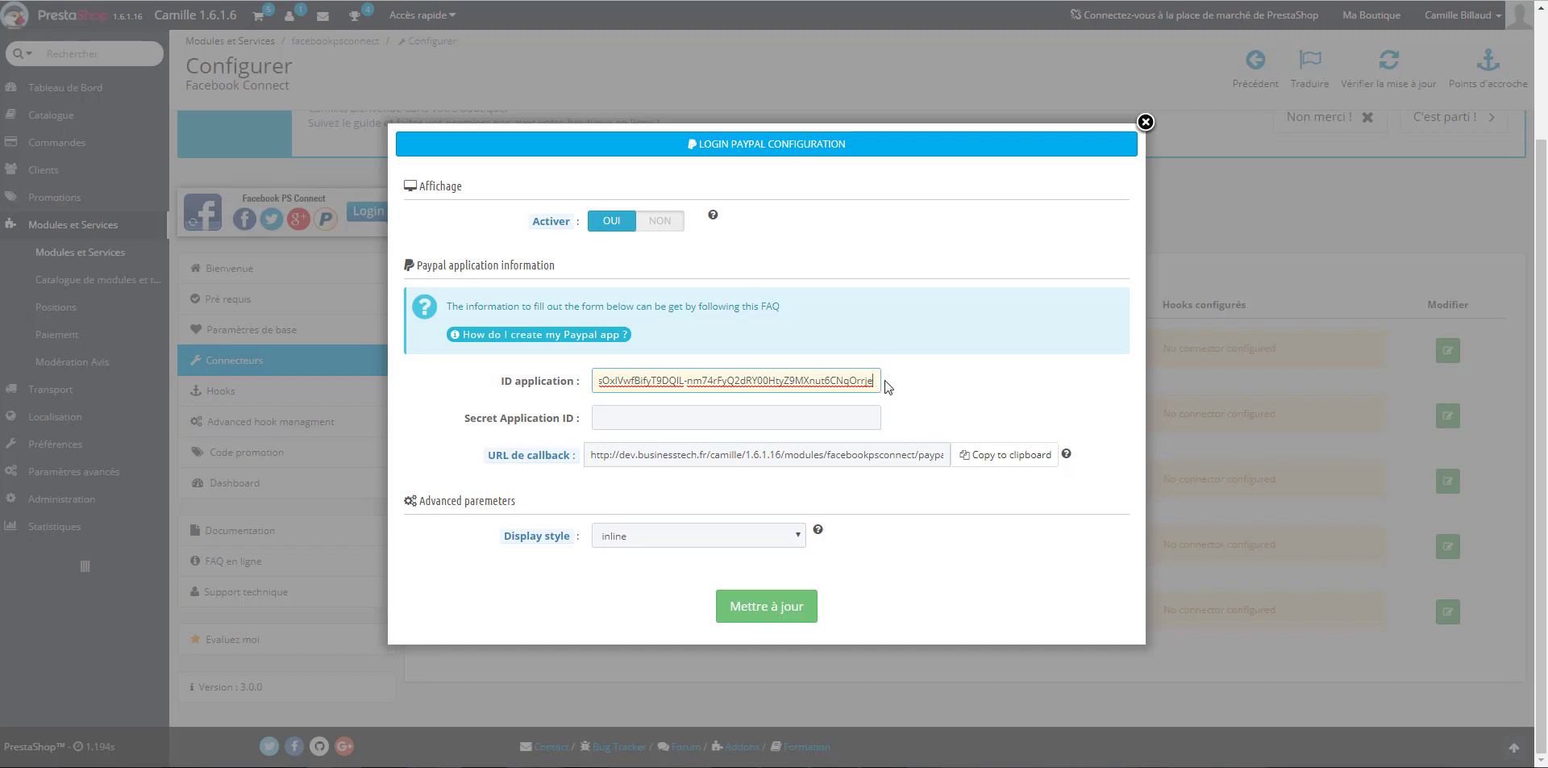
# Reveal the app's live secret in PayPal Developer and paste it into the Secret Application ID field in PrestaShop
pyautogui.click(861, 418)
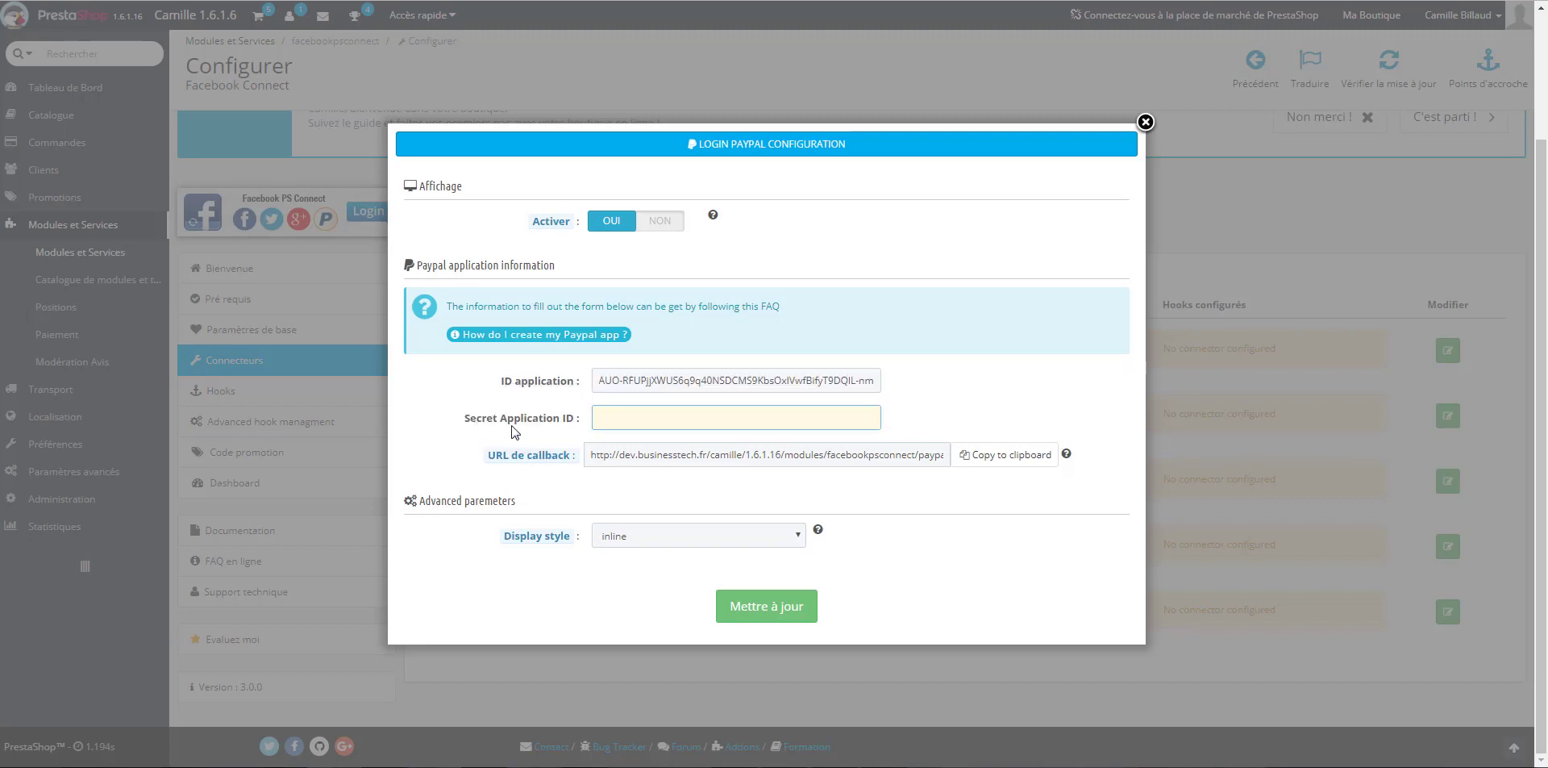
pyautogui.hotkey('ctrl', 'Tab')
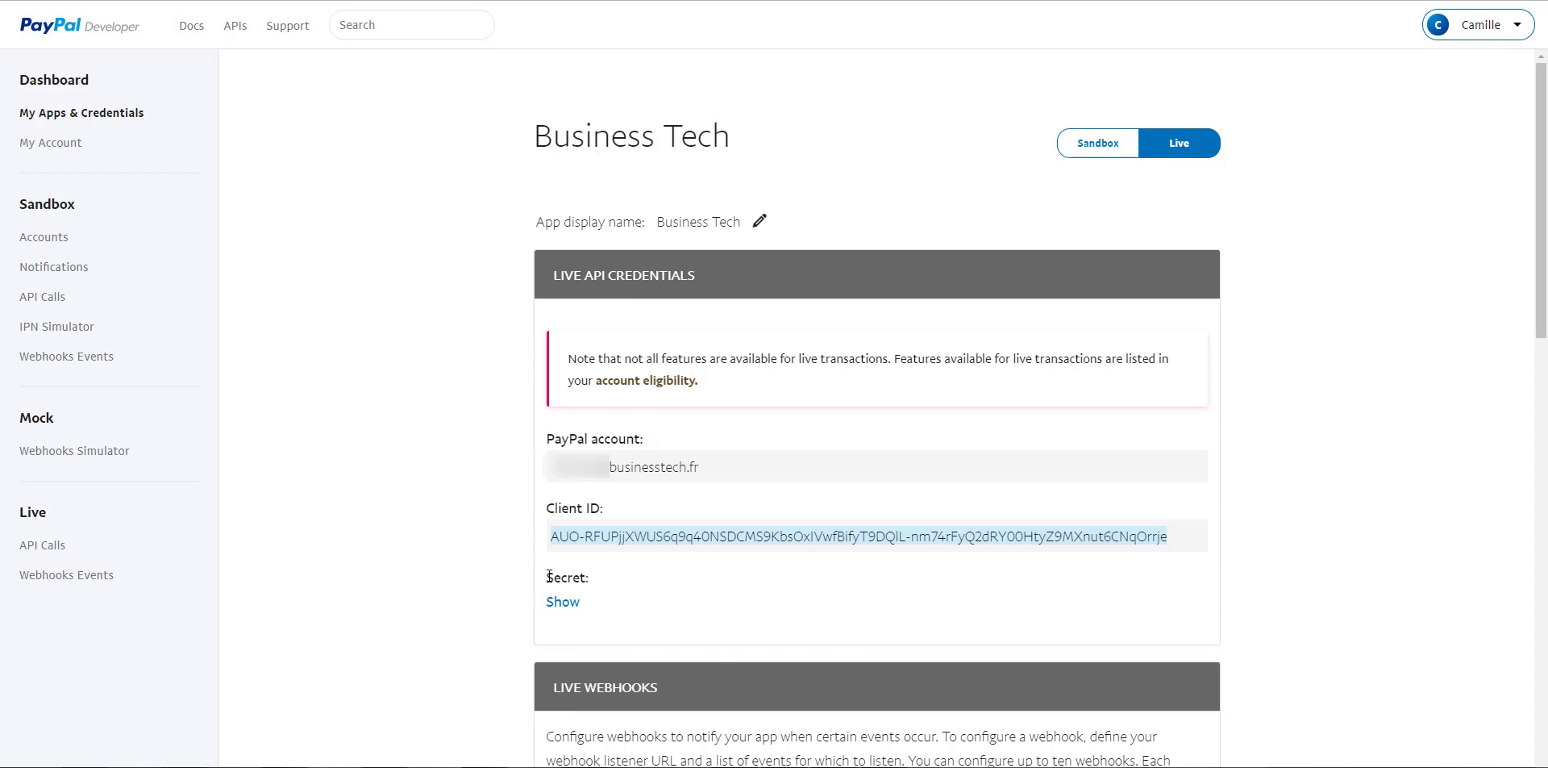
pyautogui.moveTo(549, 575); pyautogui.dragTo(601, 577)
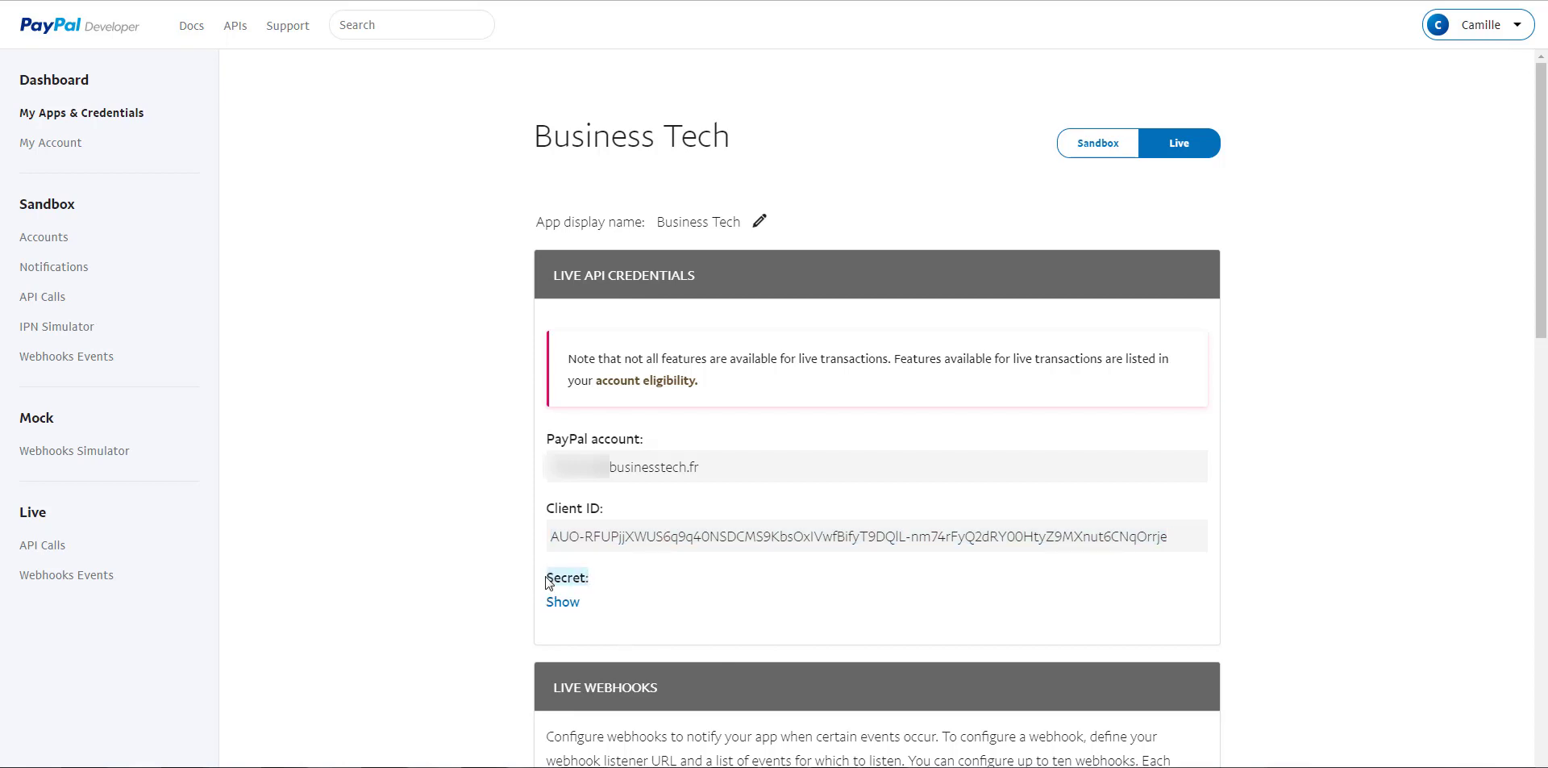
pyautogui.click(563, 601)
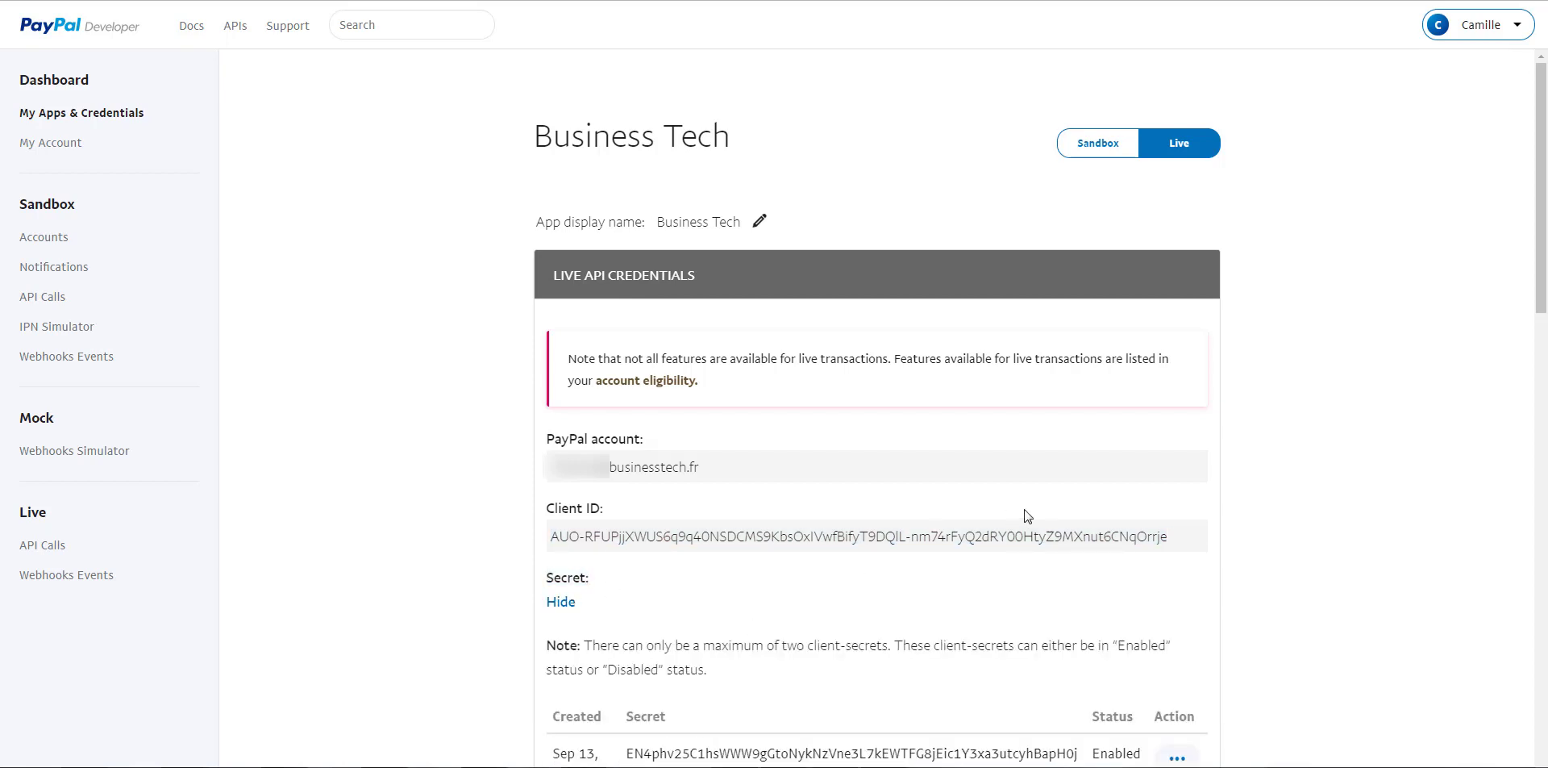
pyautogui.scroll(-3, 642, 514)
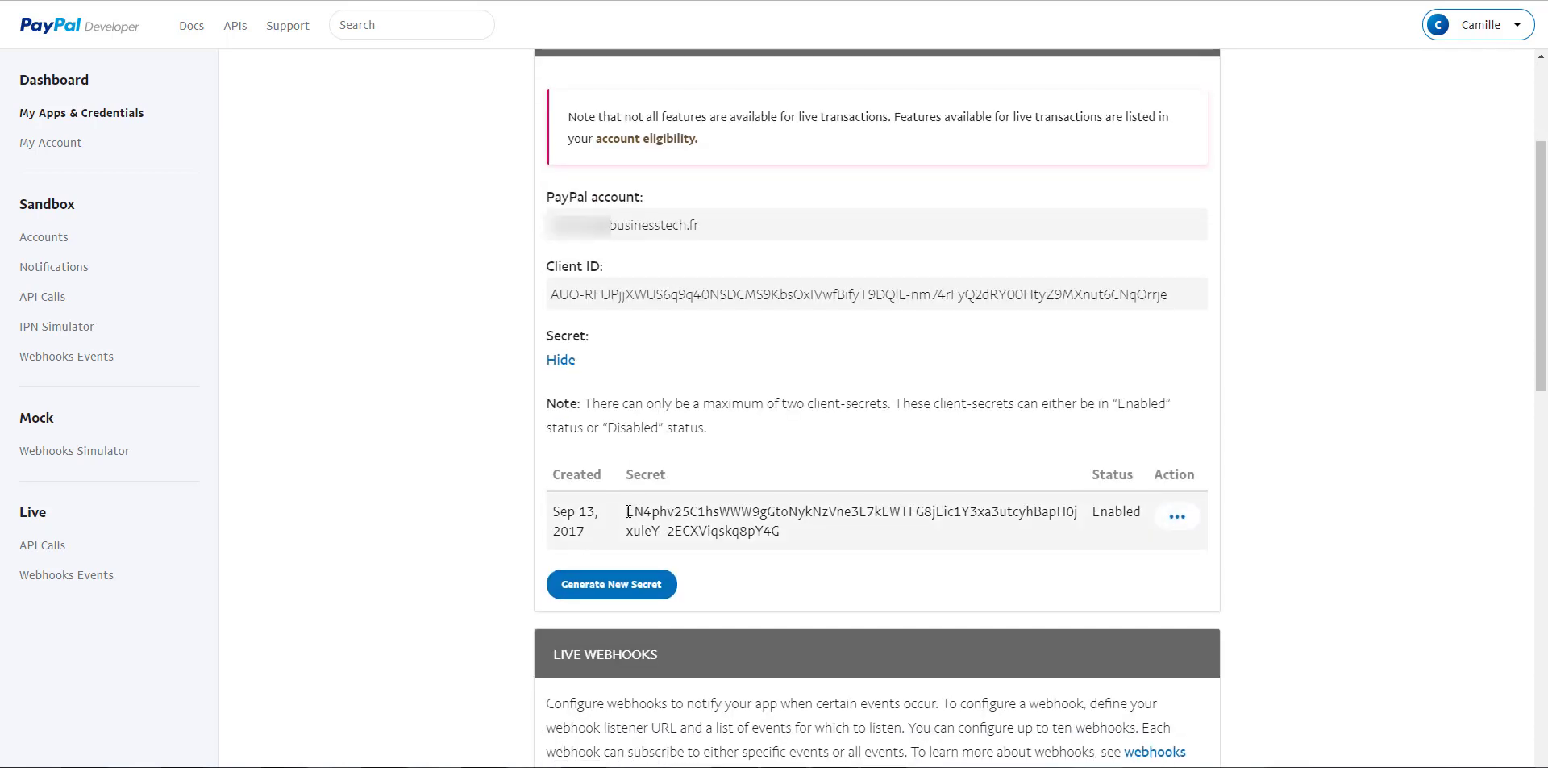
pyautogui.moveTo(628, 512); pyautogui.dragTo(781, 535)
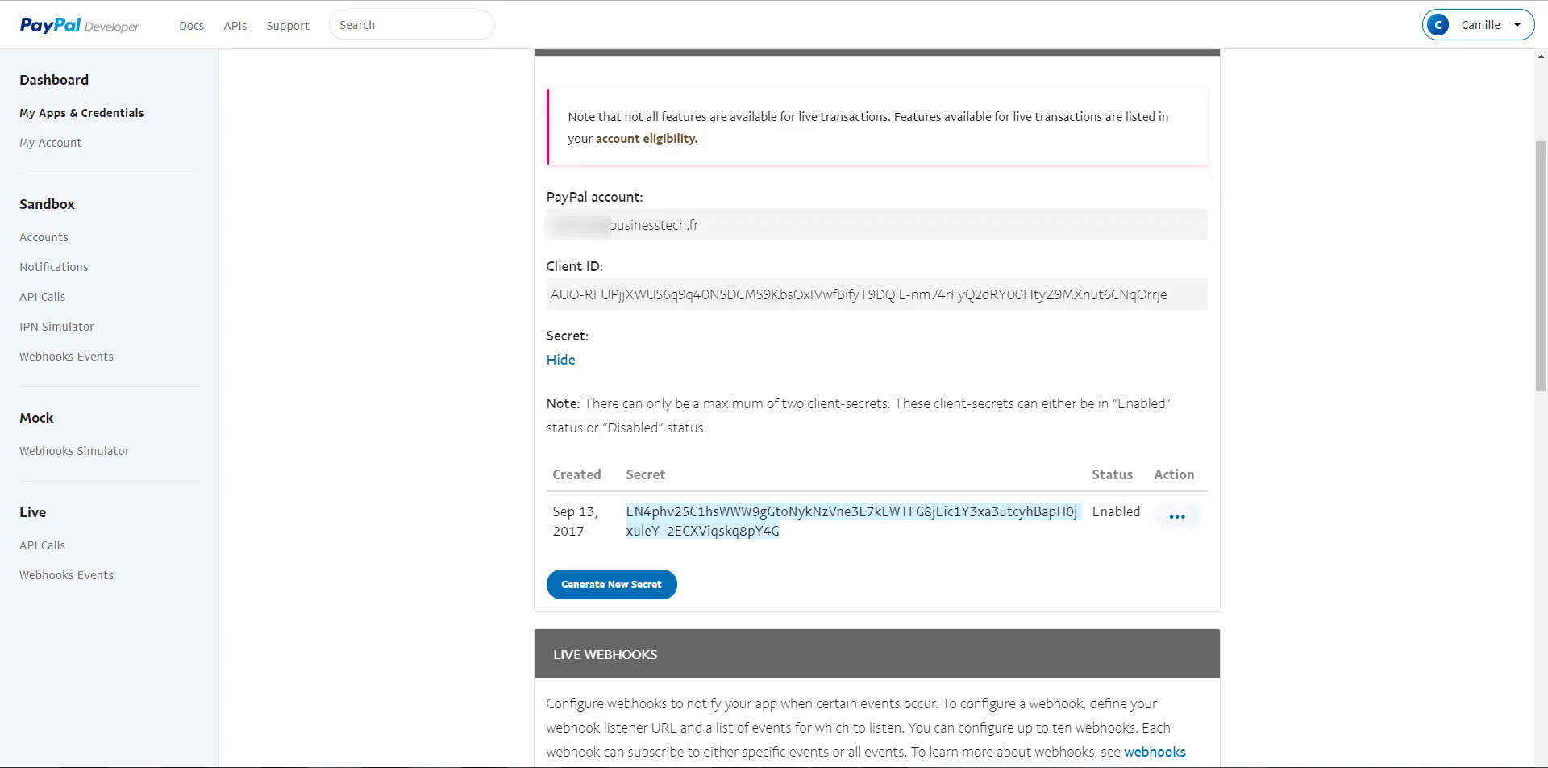
pyautogui.click(266, 1)
pyautogui.click(774, 411)
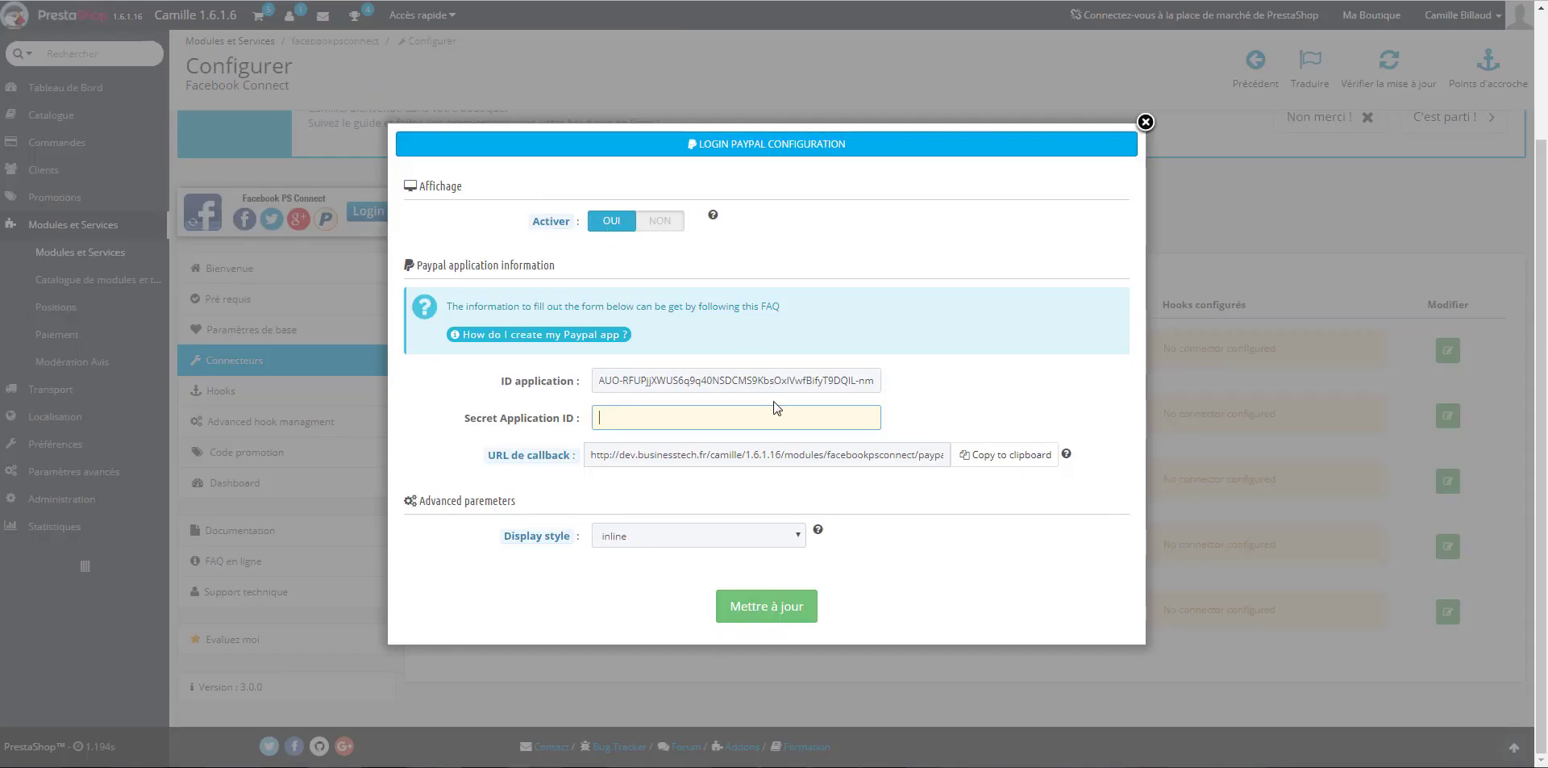
pyautogui.click(664, 416)
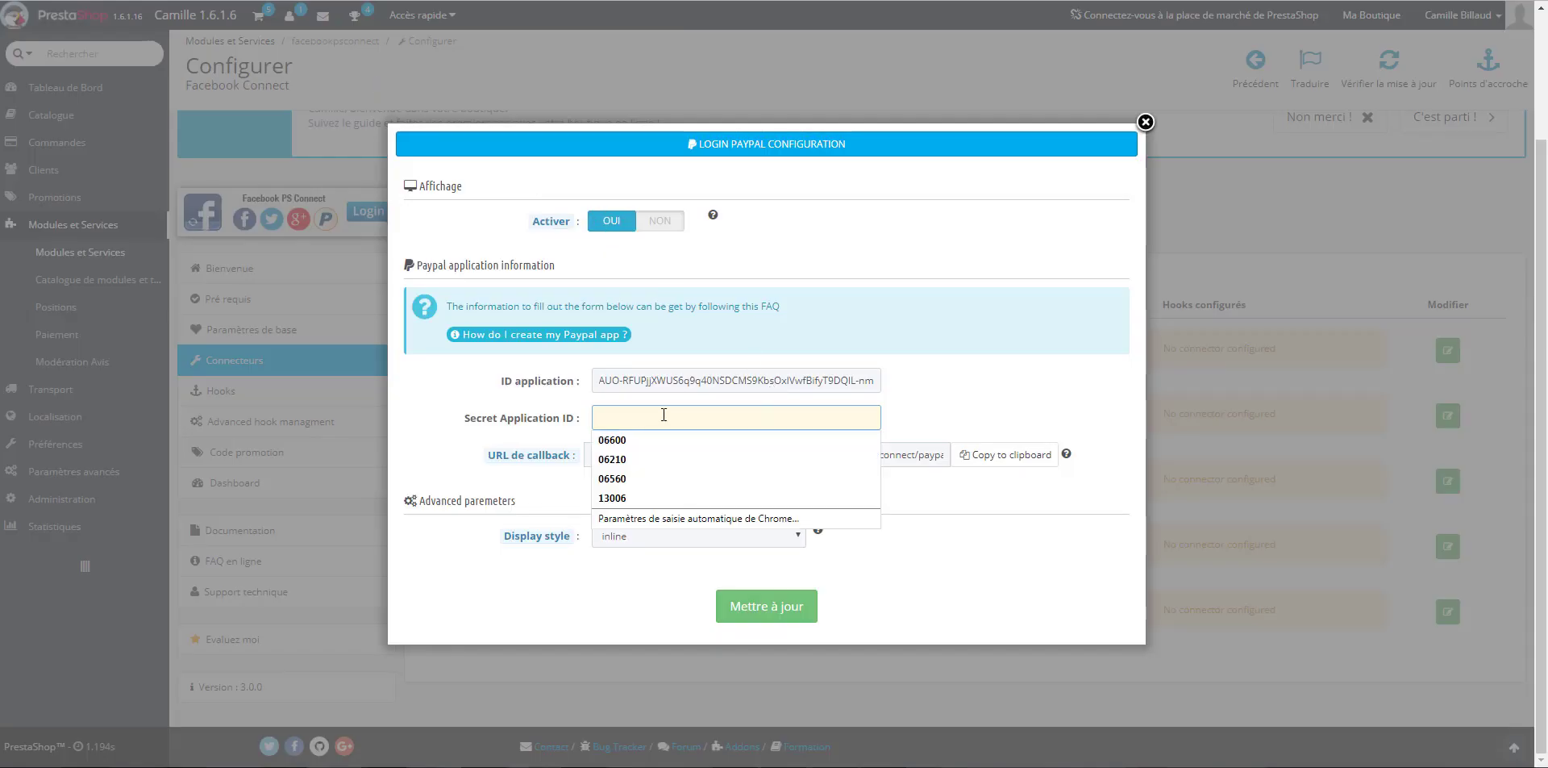
pyautogui.hotkey('ctrl', 'v')
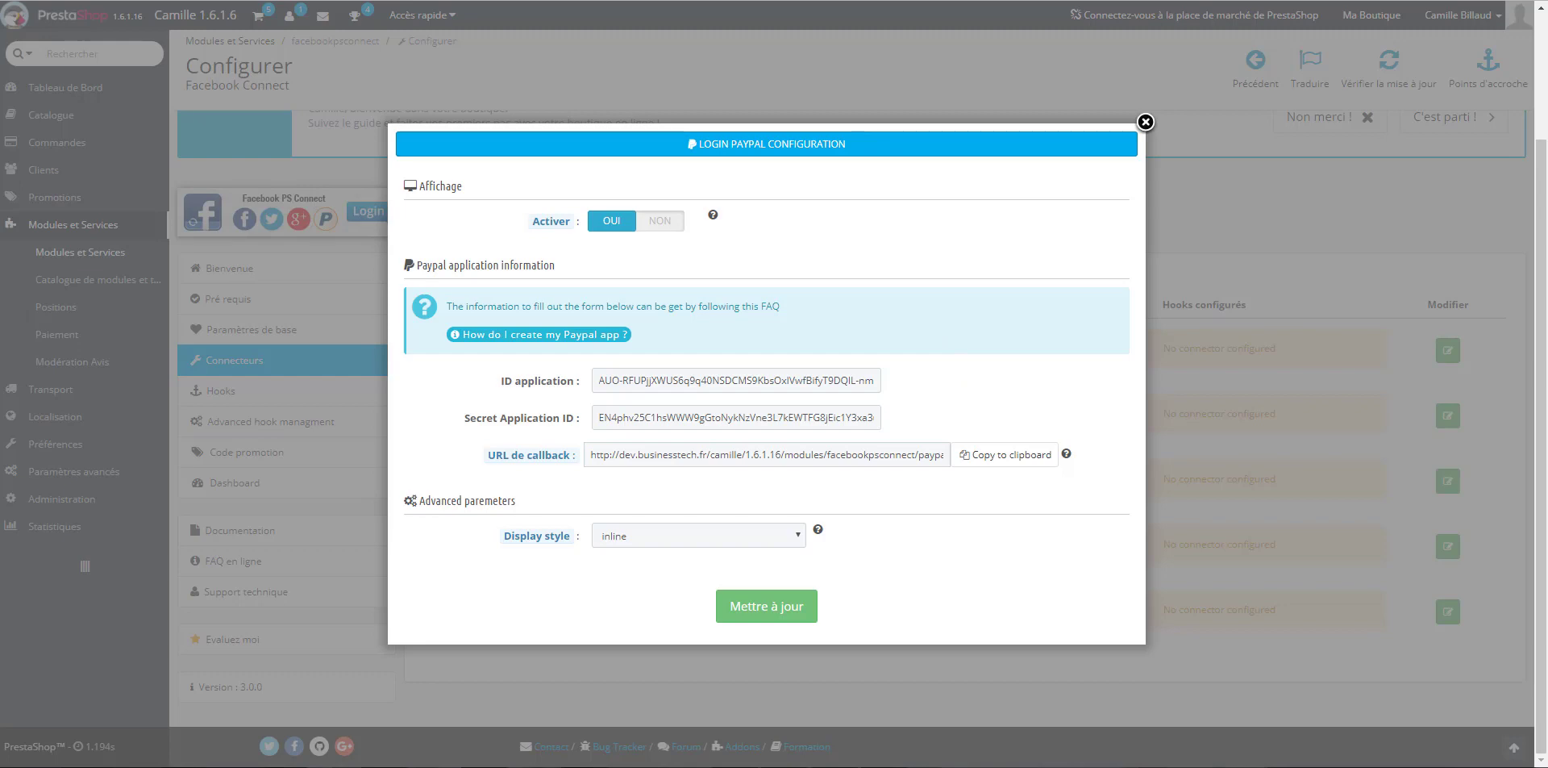
# Return to the Business Tech app in PayPal Developer and expand the Live Return URL setting under Live App Settings
pyautogui.hotkey('ctrl', 'Tab')
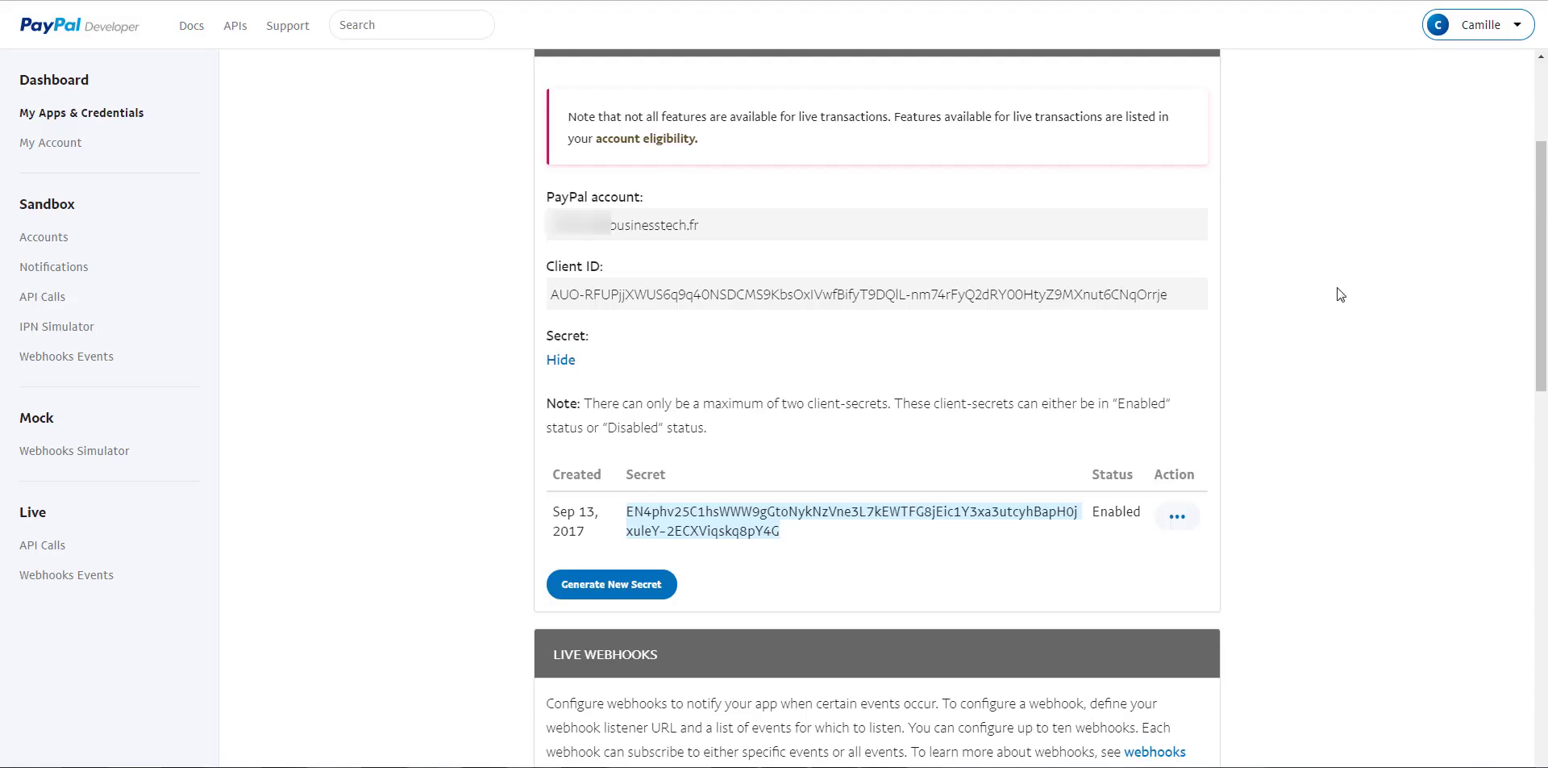
pyautogui.click(1330, 344)
pyautogui.scroll(-2, 1307, 302)
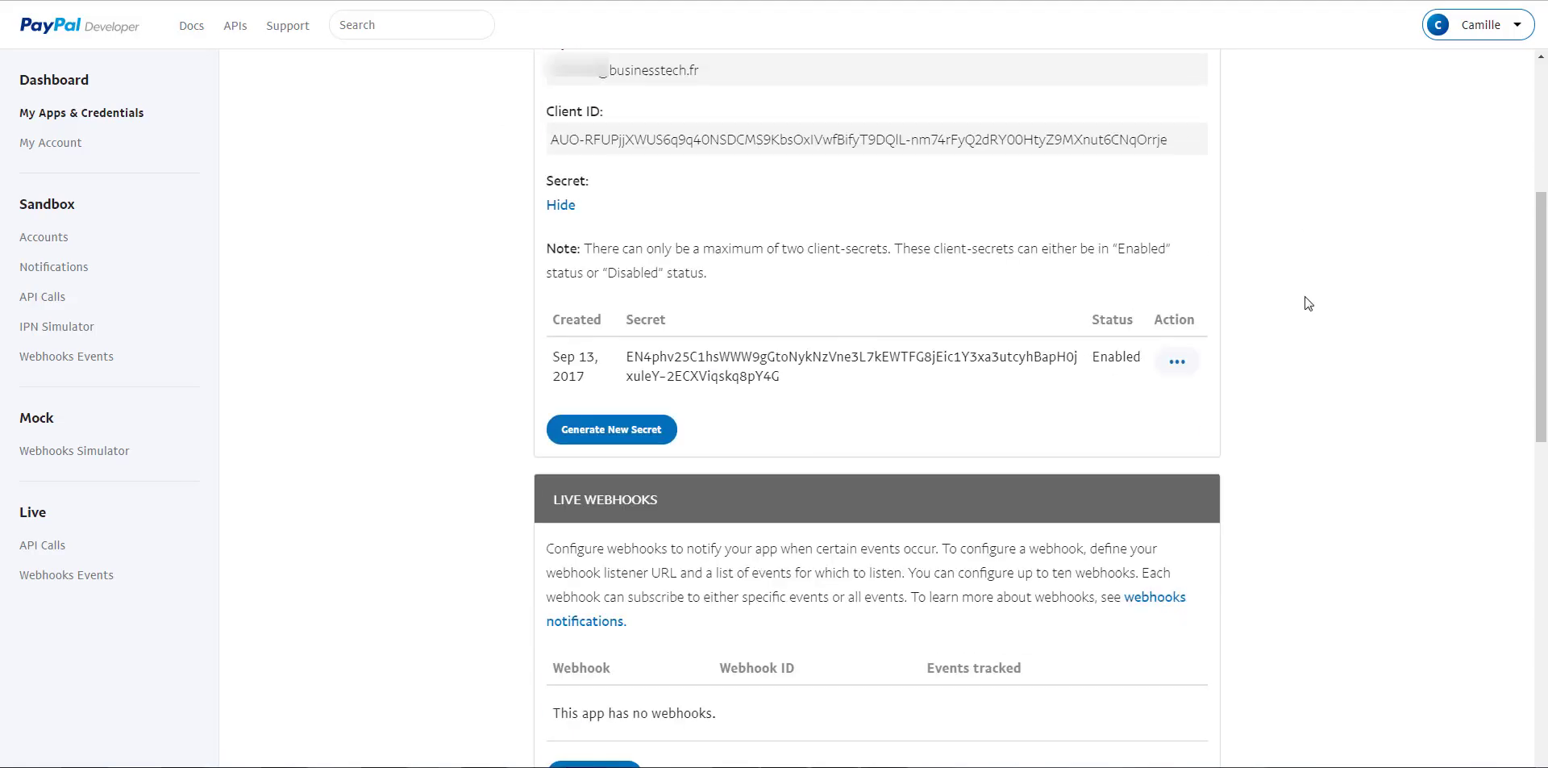
pyautogui.scroll(-8, 1307, 303)
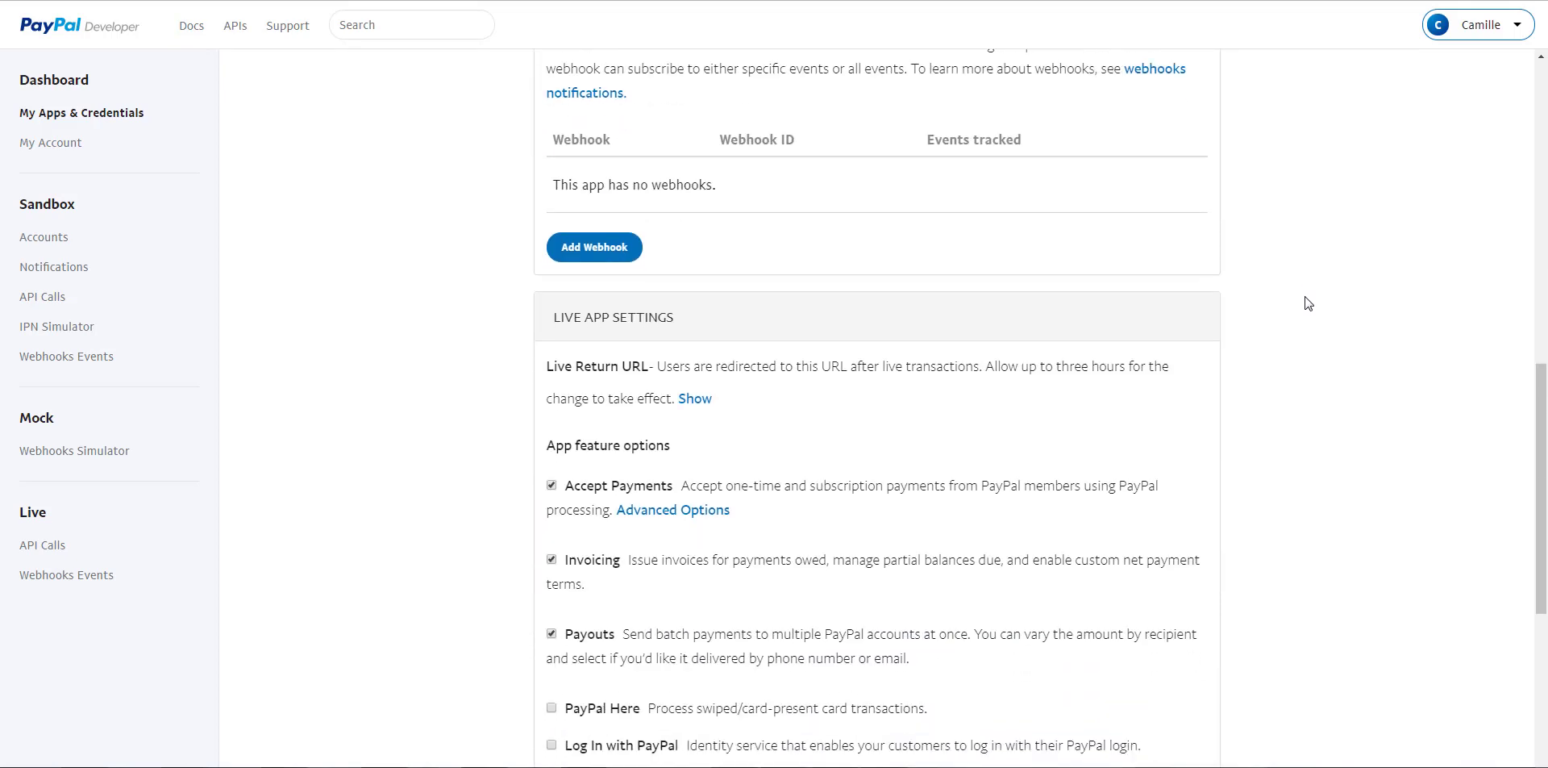
pyautogui.scroll(5, 1308, 307)
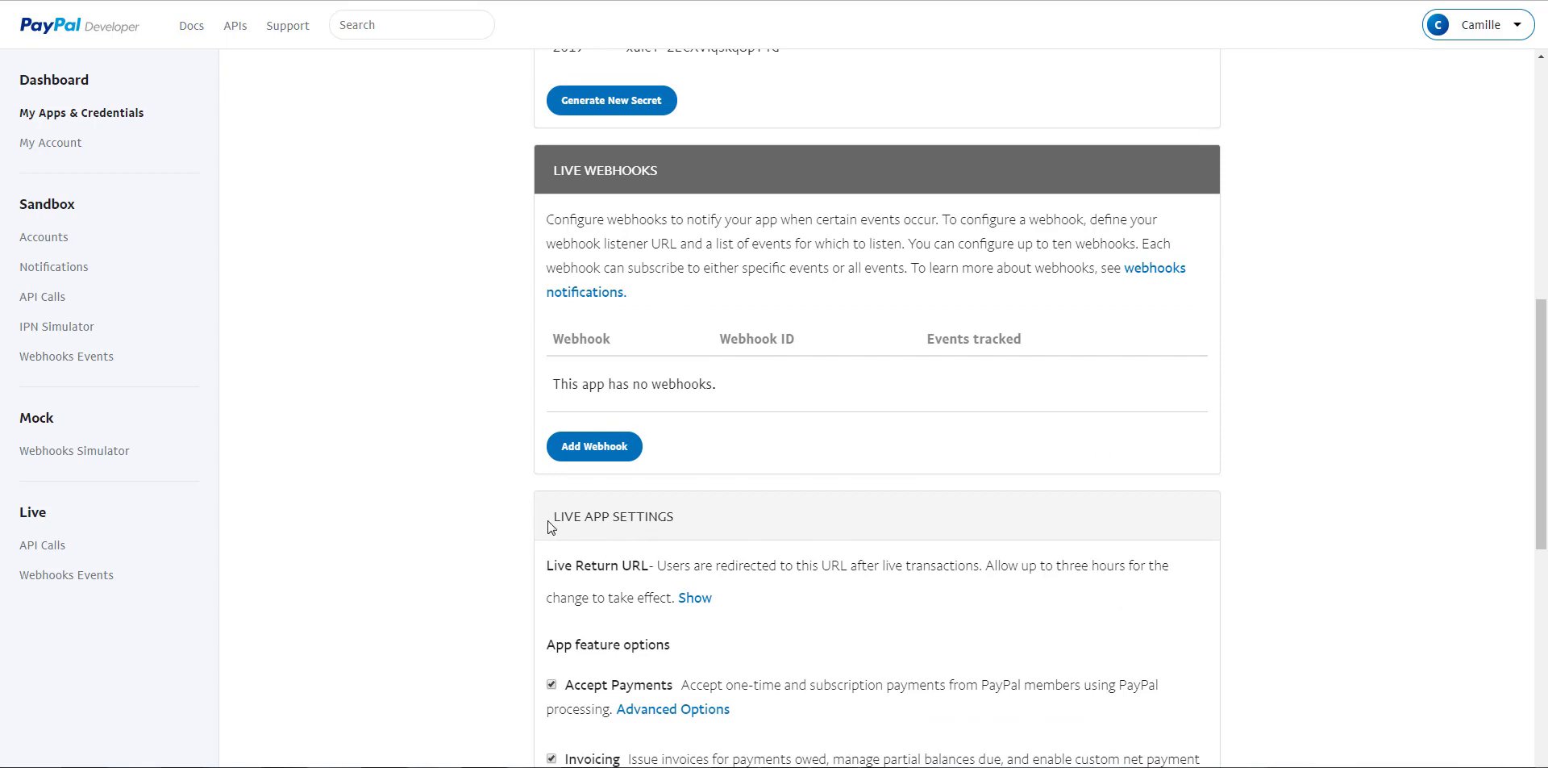
pyautogui.scroll(-3, 576, 518)
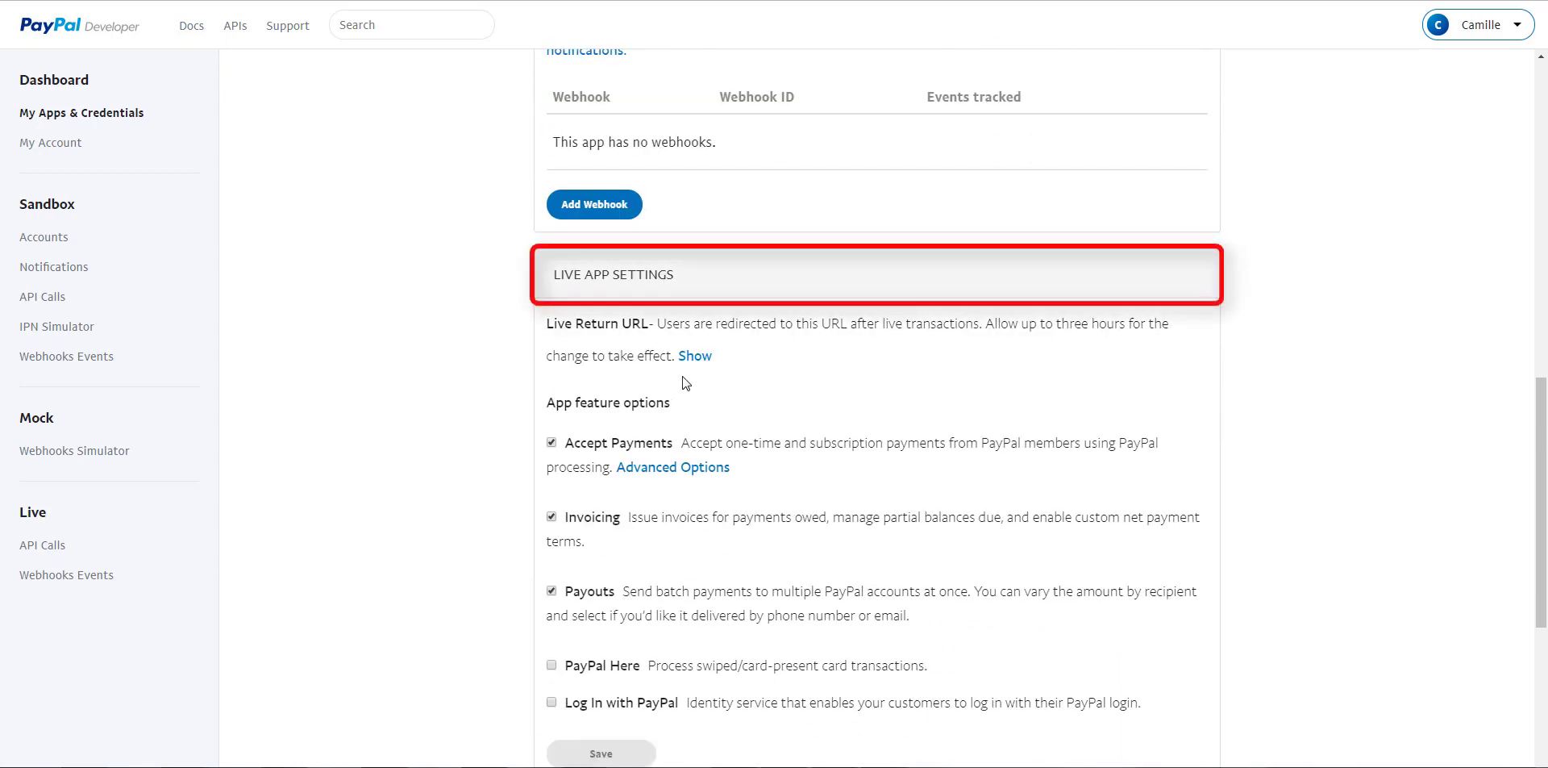
pyautogui.click(695, 356)
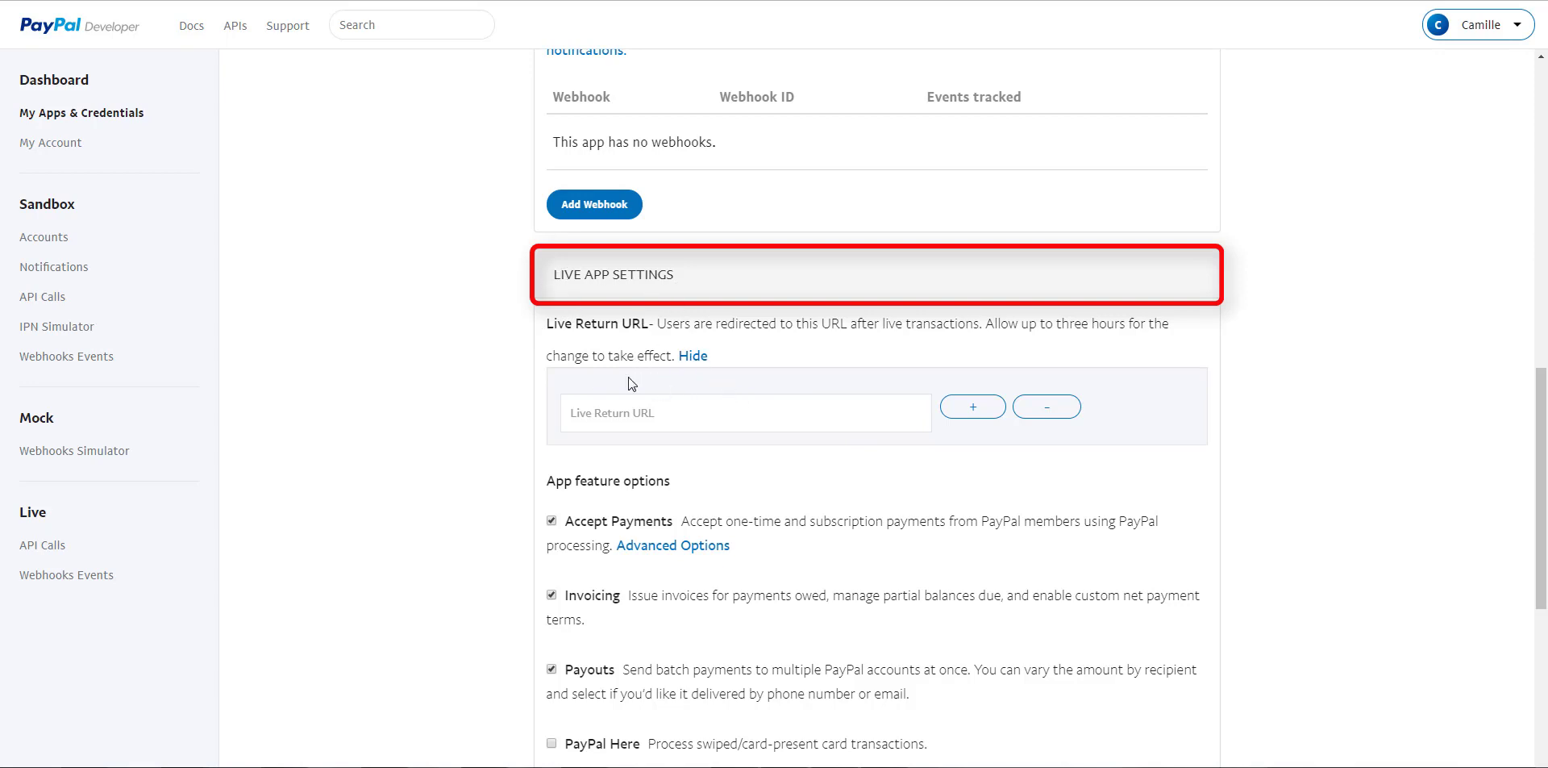
# Copy the callback URL from PrestaShop's PayPal login configuration into the app's Live Return URL field in PayPal Developer
pyautogui.click(594, 413)
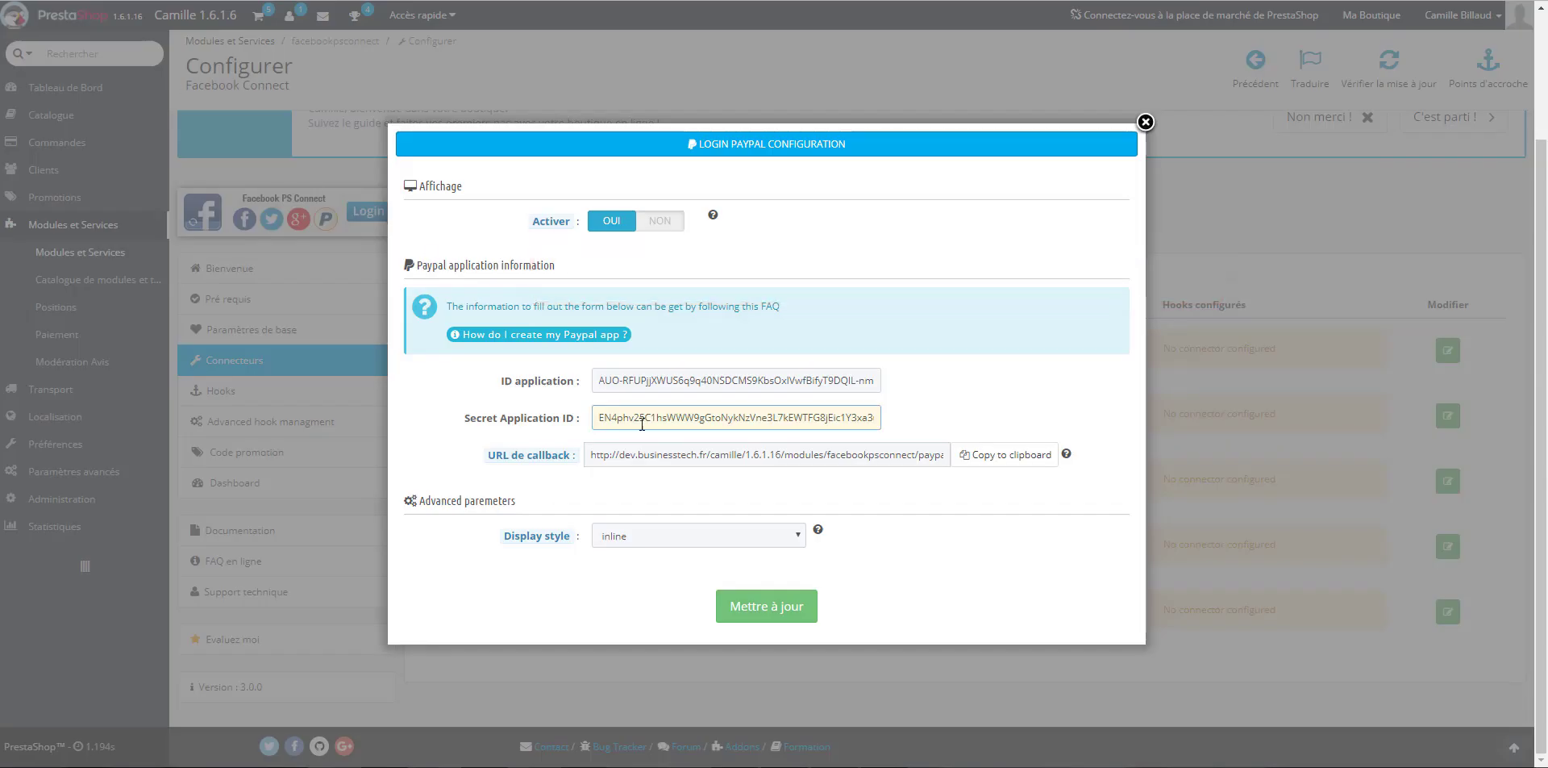
pyautogui.click(643, 456)
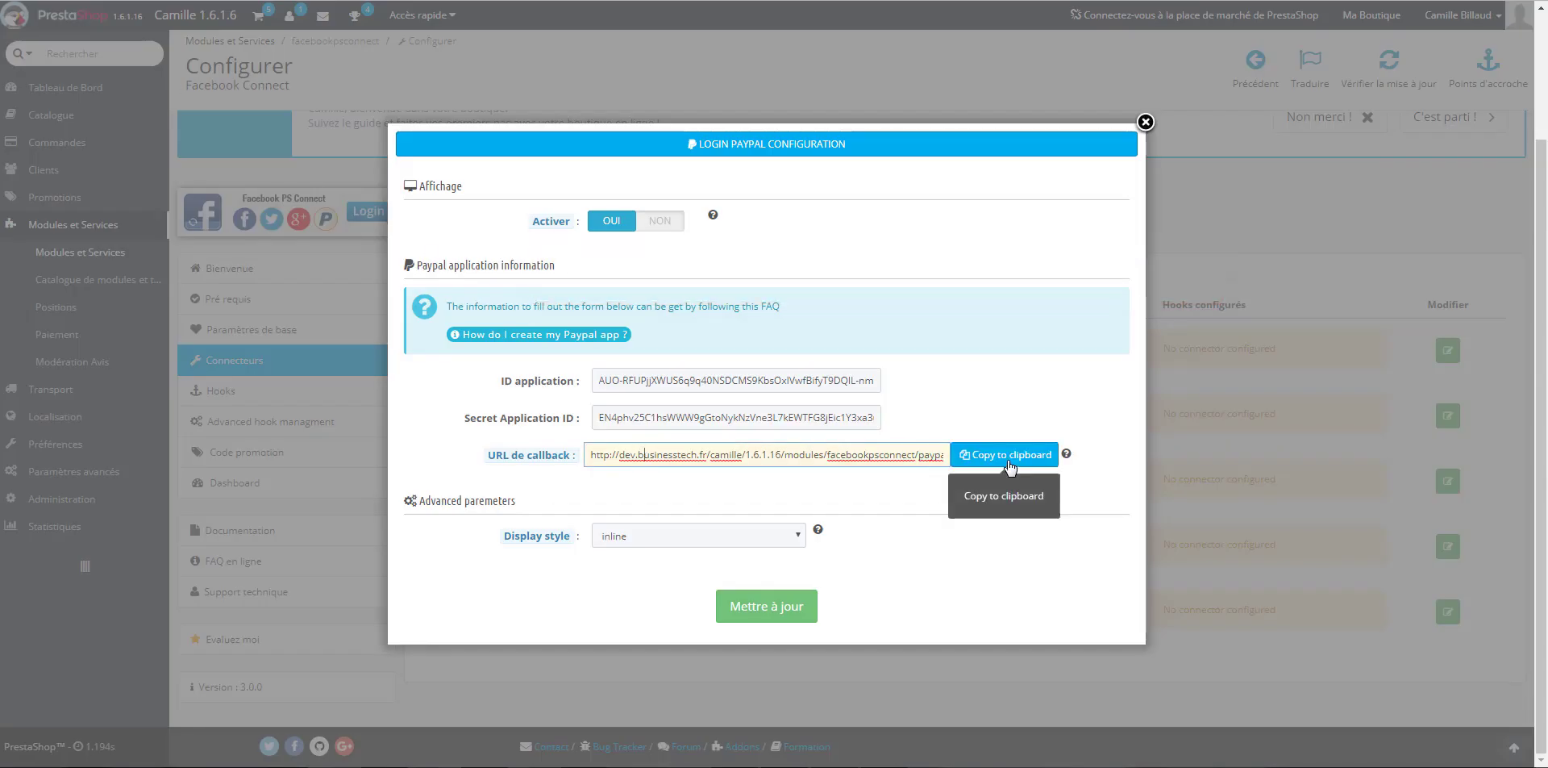
pyautogui.doubleClick(688, 456)
pyautogui.doubleClick(688, 456)
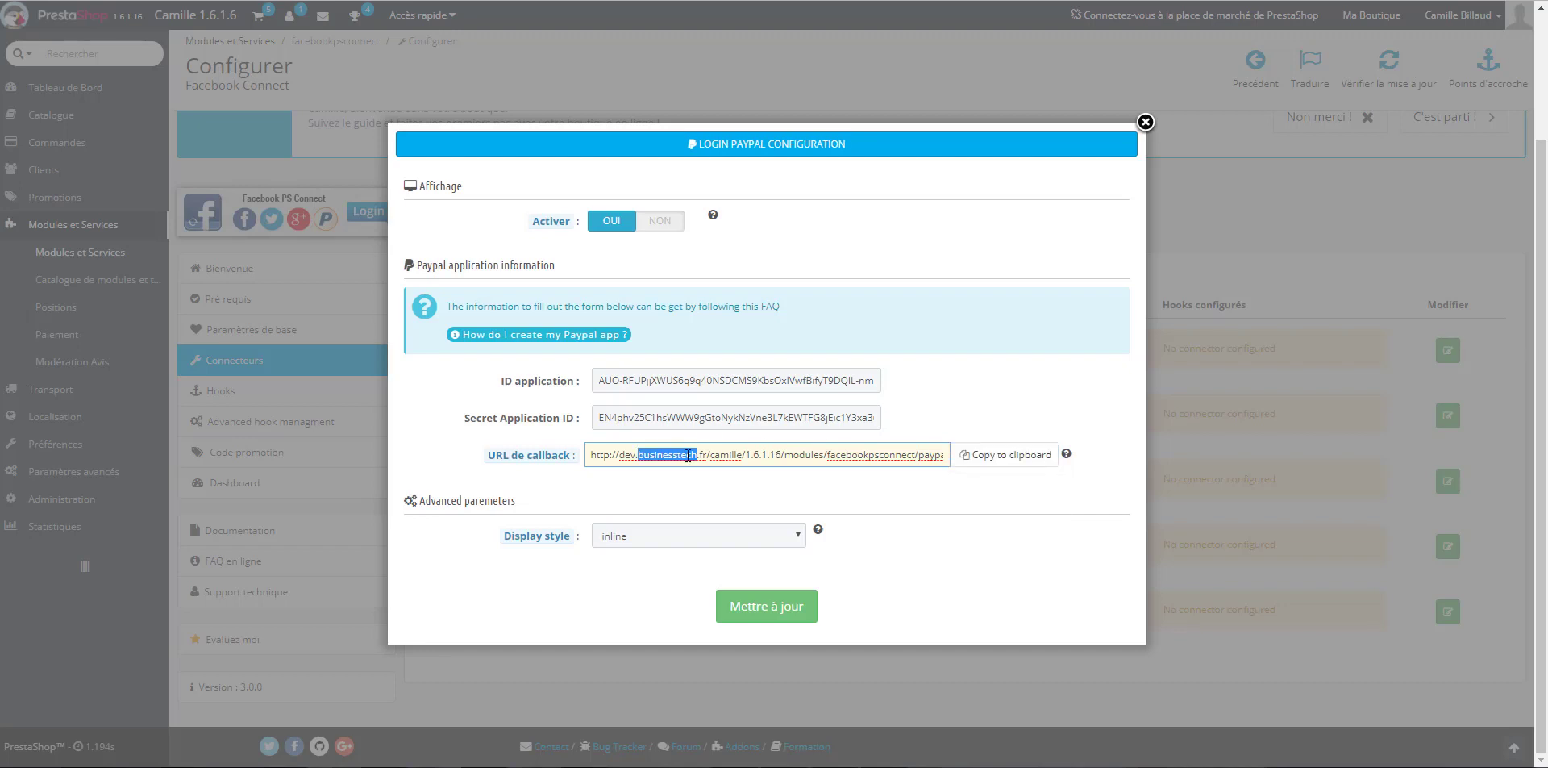
pyautogui.tripleClick(688, 455)
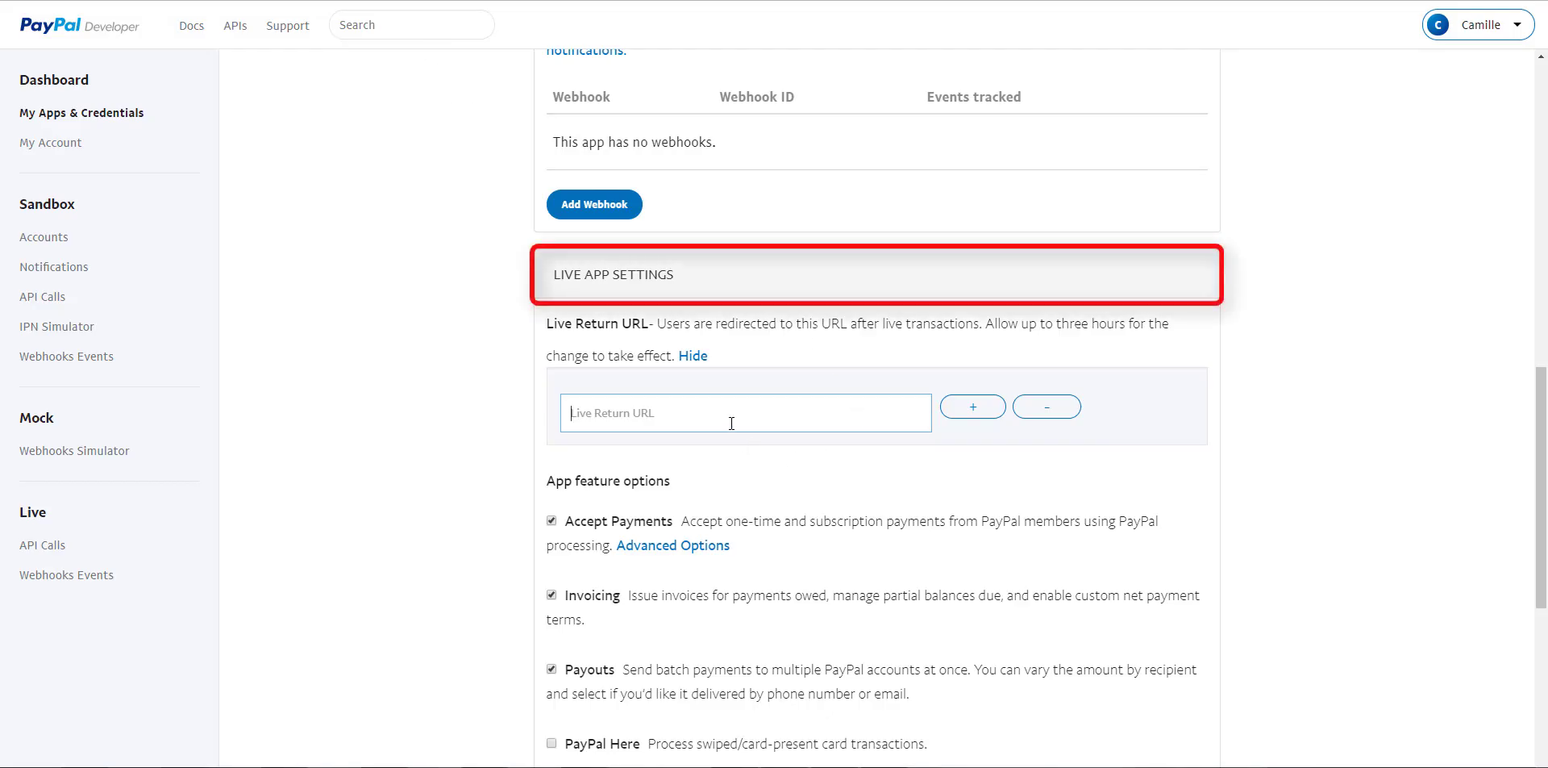
pyautogui.hotkey('ctrl', 'v')
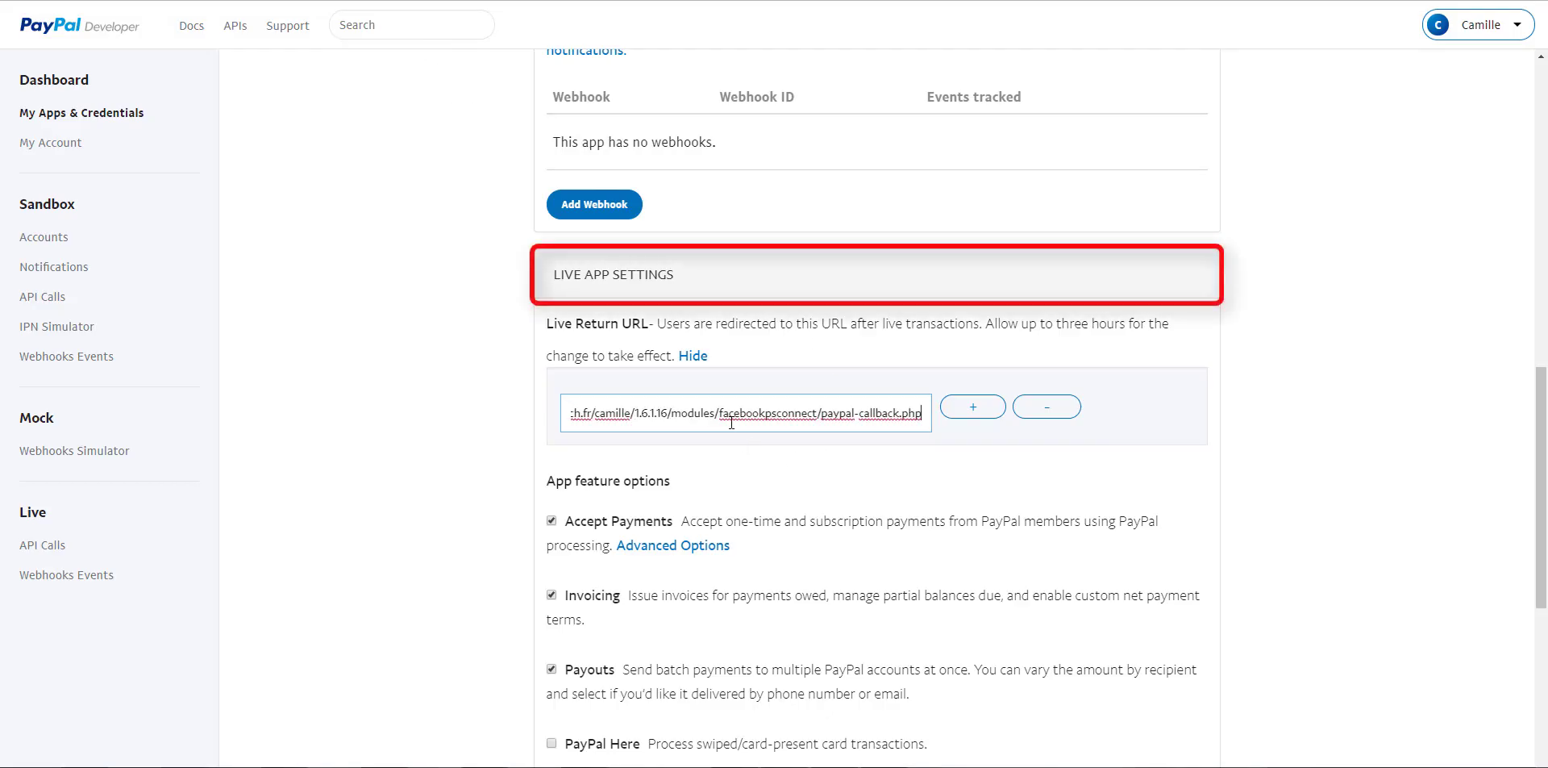
# Enable Log In with PayPal in the app's live feature options and expand its advanced options
pyautogui.click(795, 479)
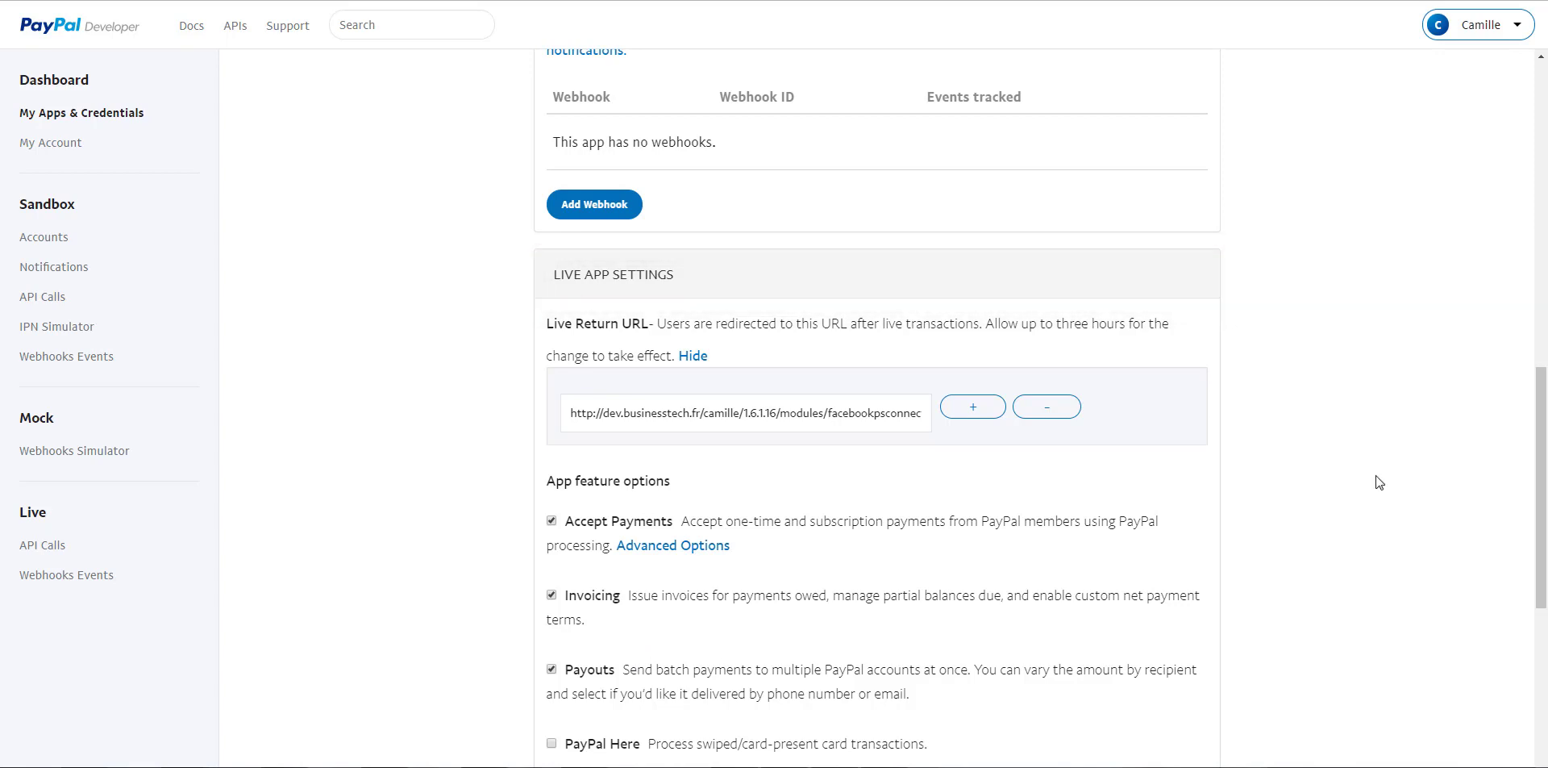
pyautogui.scroll(-3, 1379, 482)
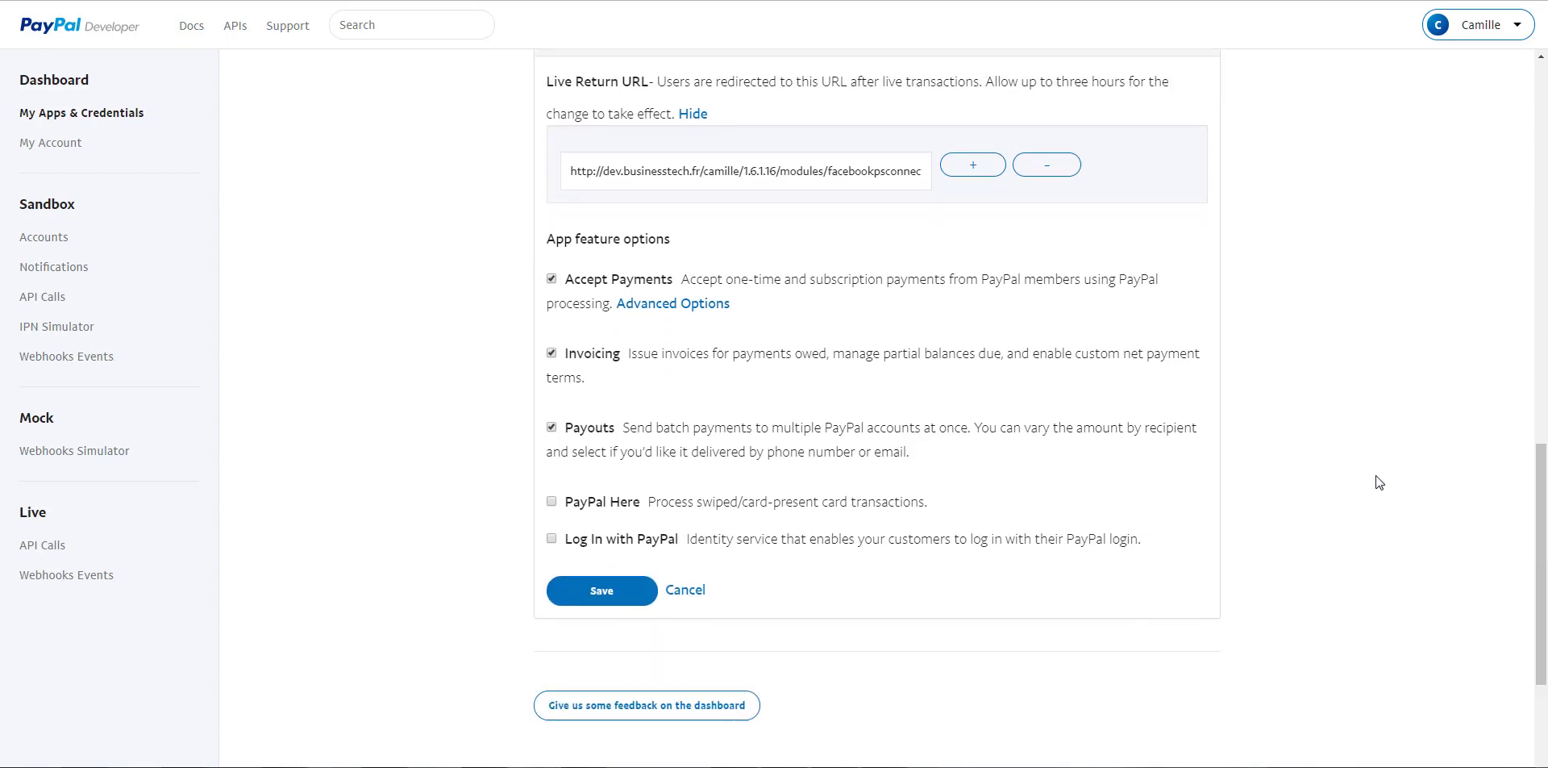
pyautogui.click(551, 538)
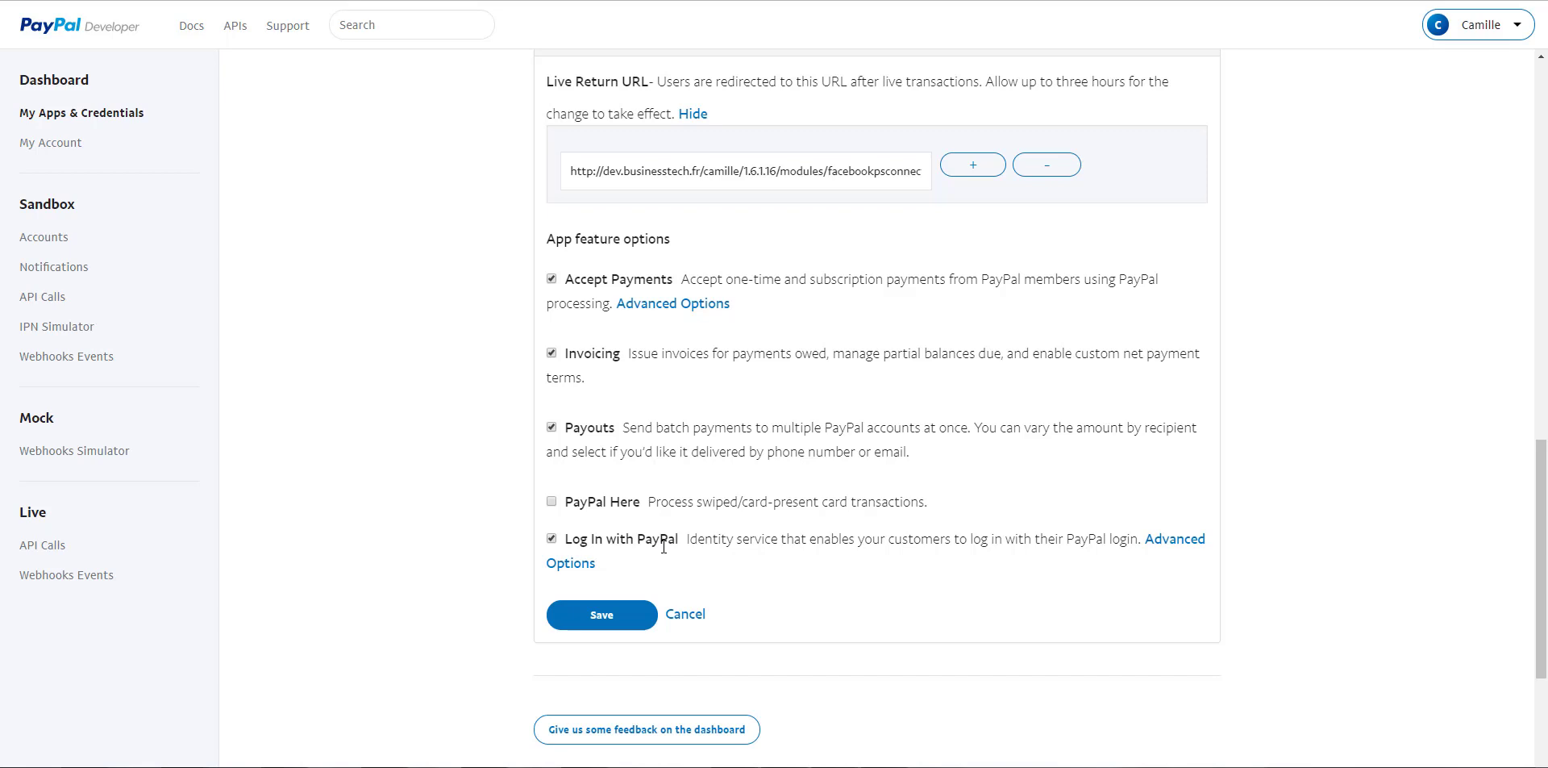
pyautogui.click(1183, 549)
pyautogui.scroll(-4, 1379, 534)
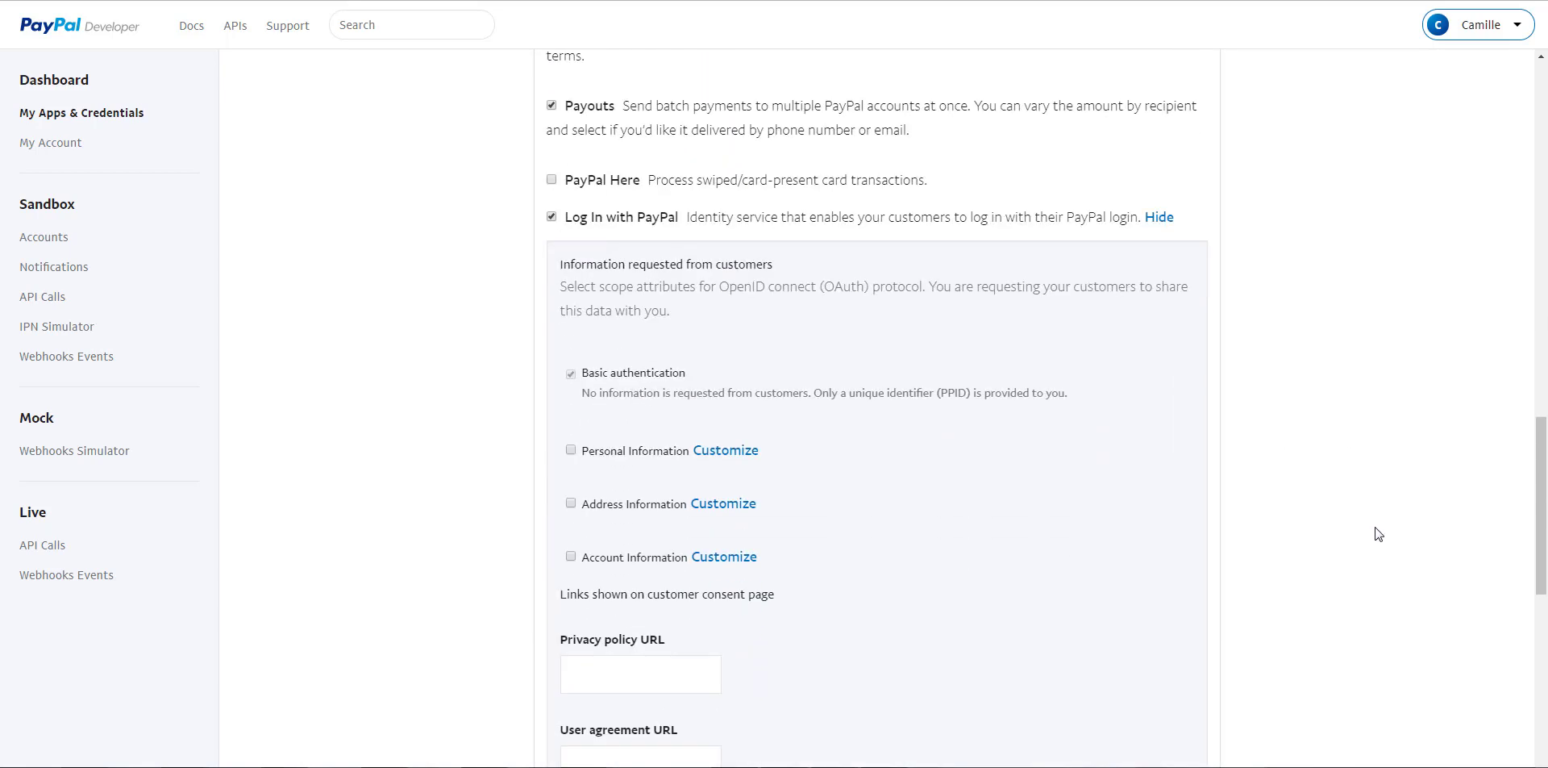
# Request Personal Information, Address Information and Account Information from customers, and check the attributes included under Personal Information
pyautogui.scroll(-1, 1379, 534)
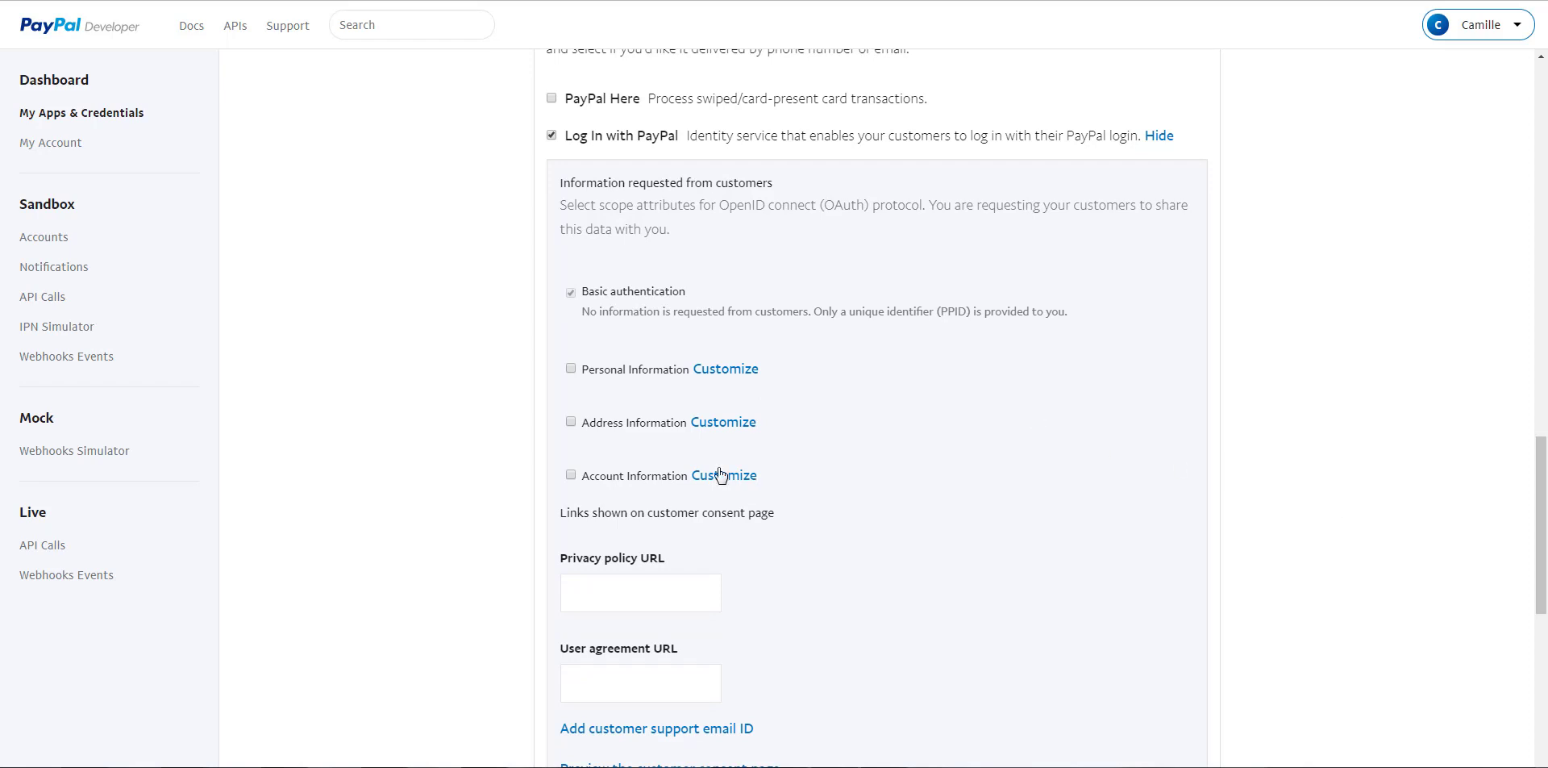
pyautogui.click(570, 369)
pyautogui.click(572, 424)
pyautogui.click(570, 475)
pyautogui.click(735, 373)
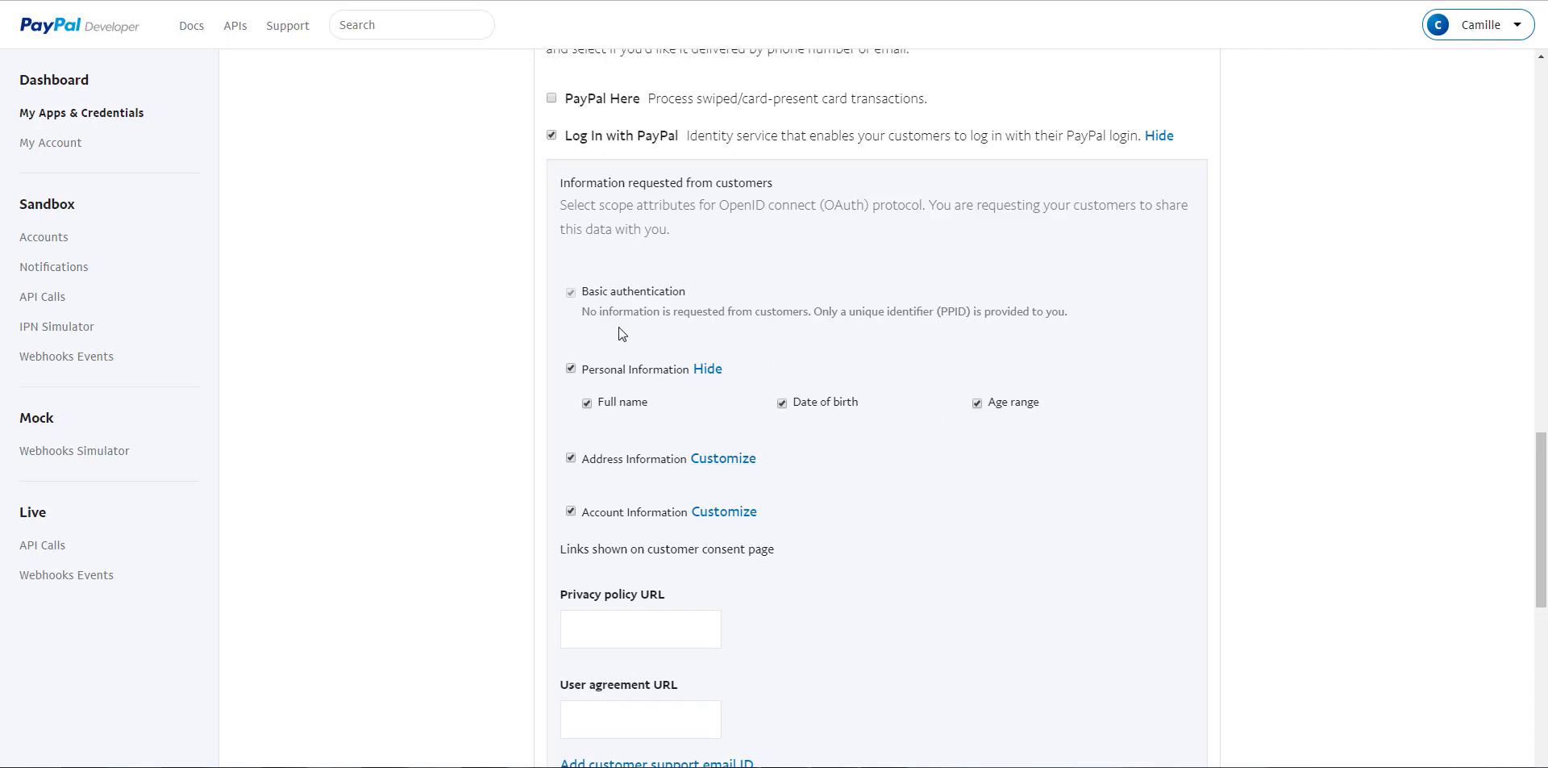
pyautogui.click(708, 372)
# Paste the shop's Conditions d'utilisation page URL into the Privacy policy URL and User agreement URL fields, and save the live app settings
pyautogui.scroll(-2, 788, 623)
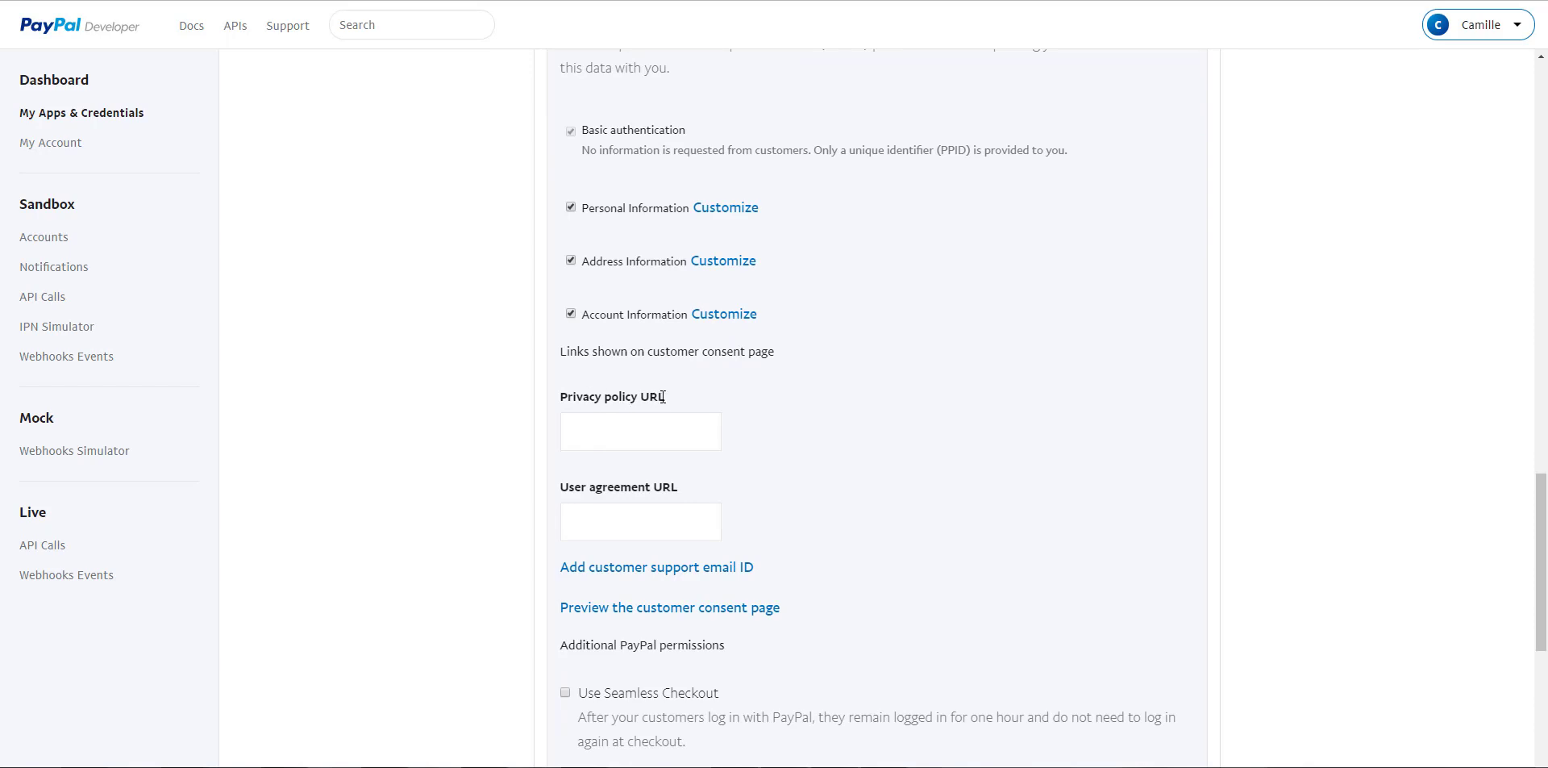
pyautogui.click(638, 439)
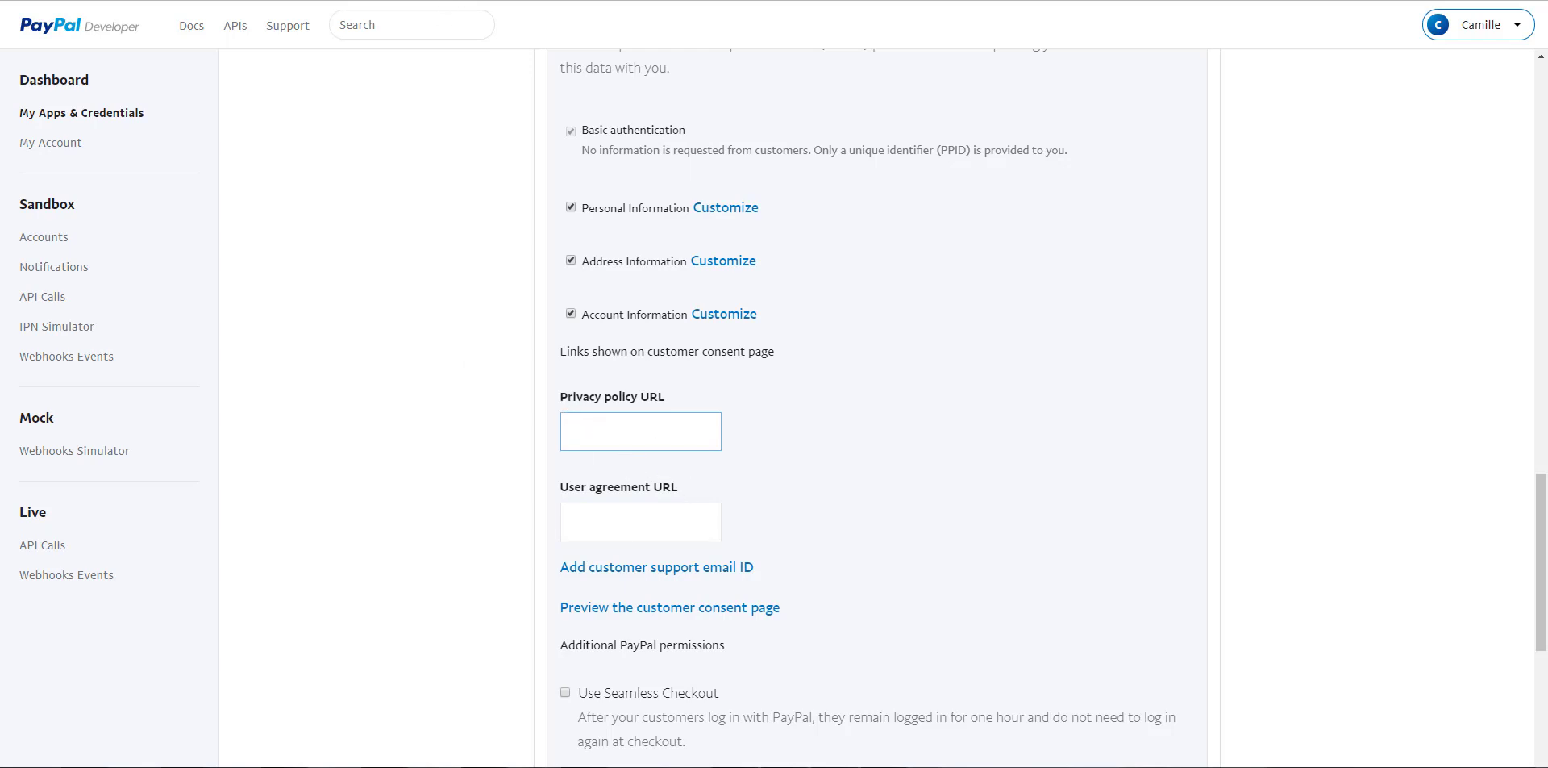
pyautogui.hotkey('ctrl', 'Tab')
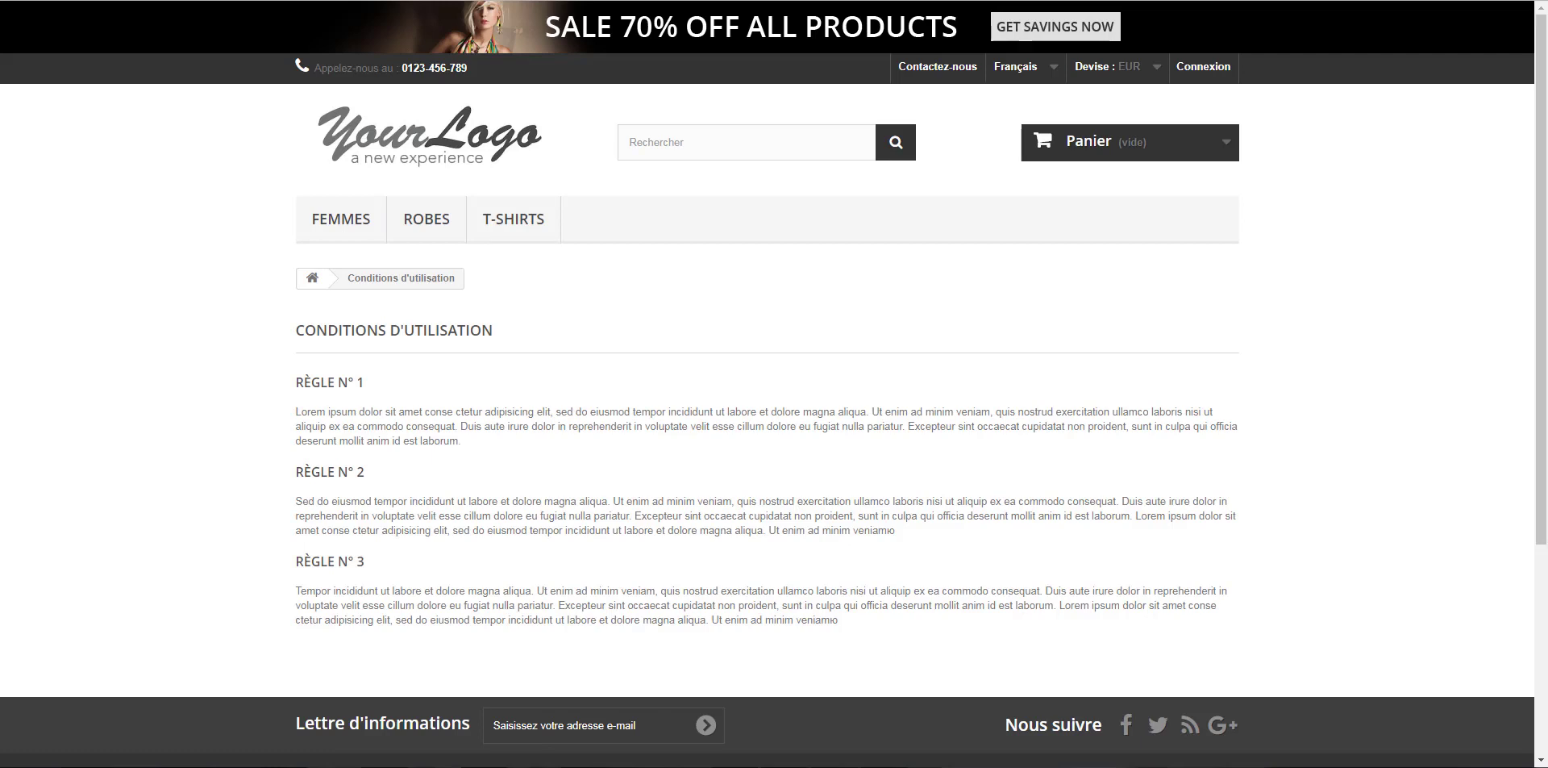
pyautogui.hotkey('ctrl', 'Tab')
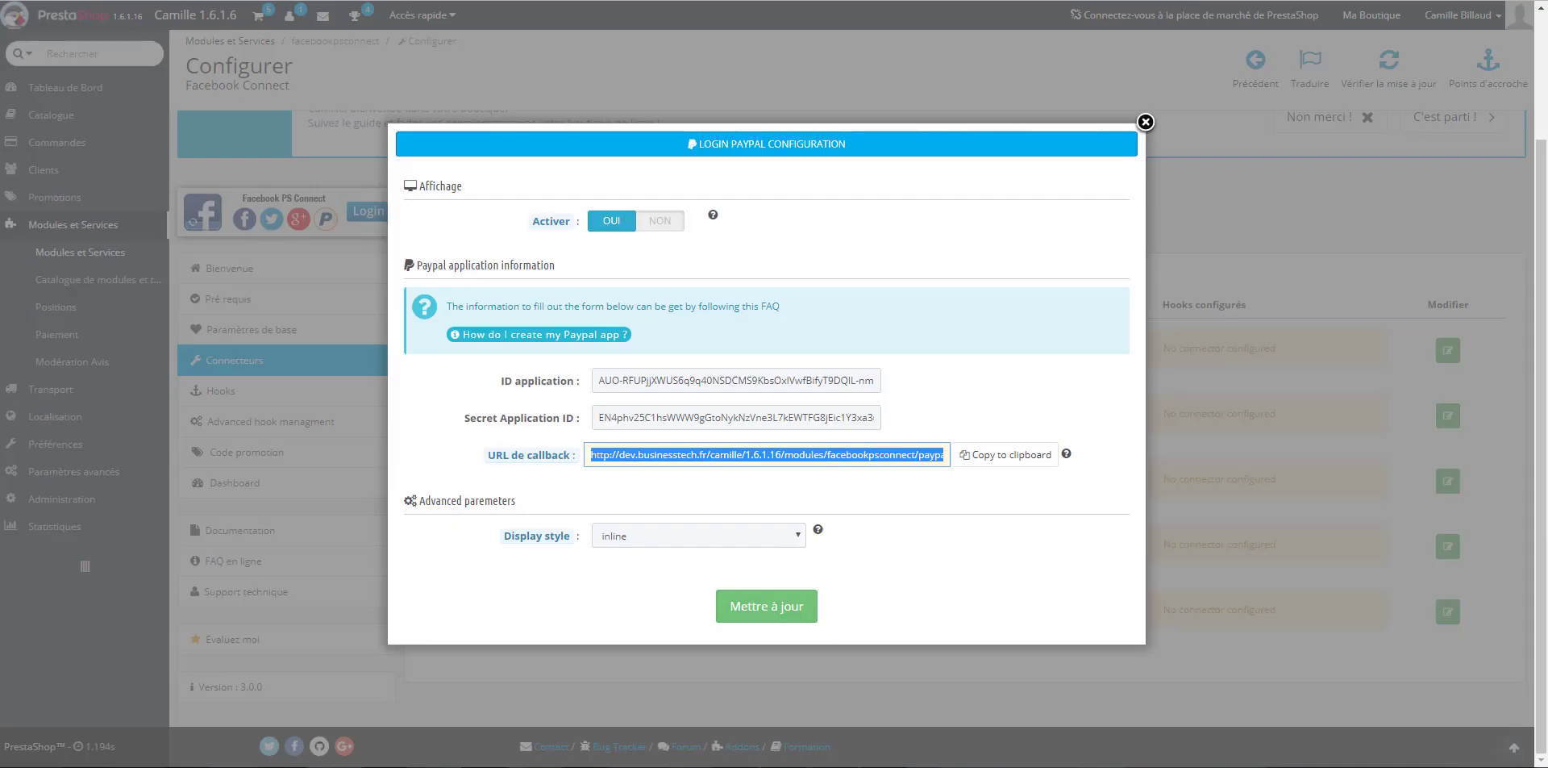
pyautogui.hotkey('ctrl', 'Tab')
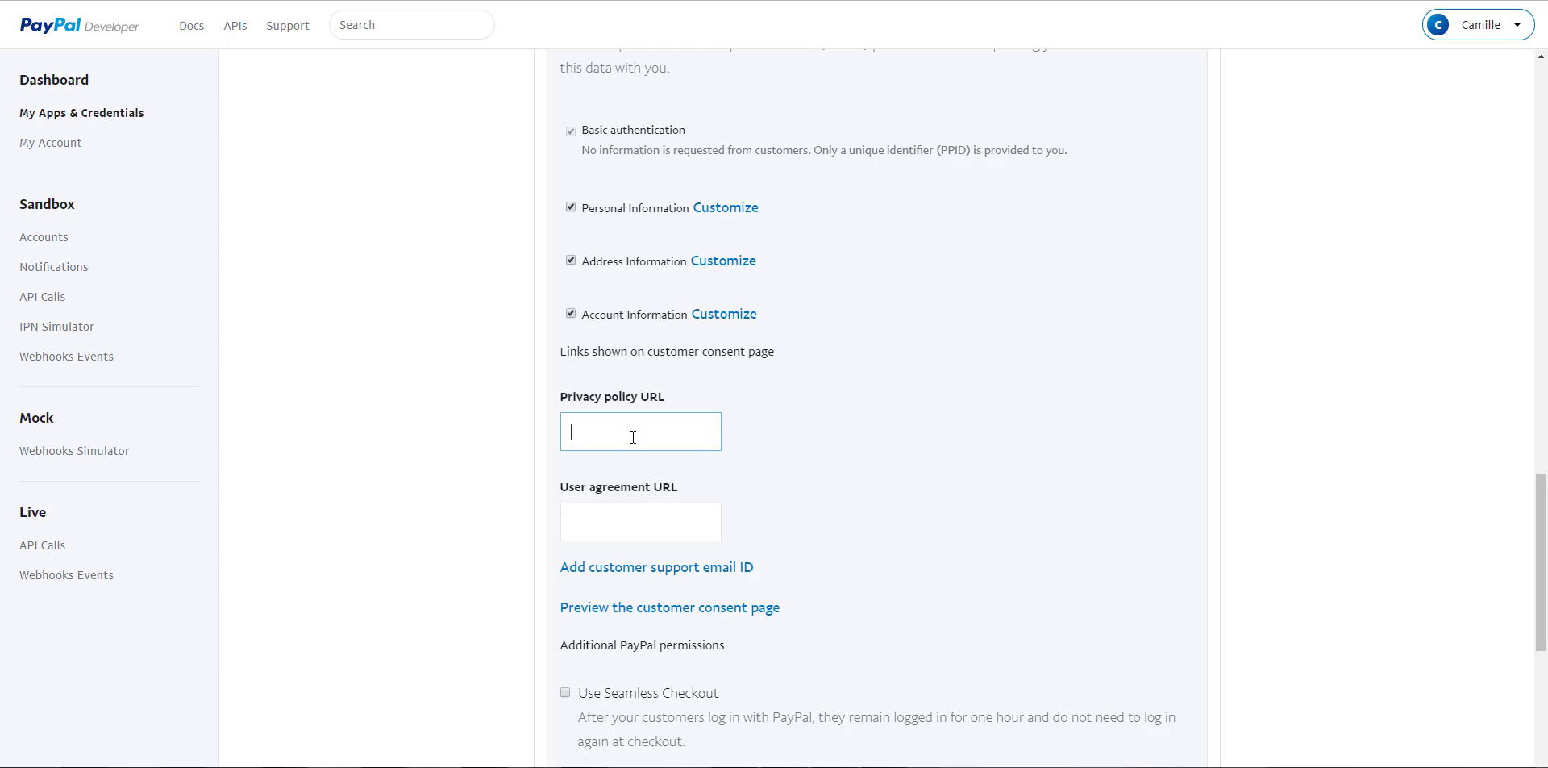
pyautogui.hotkey('ctrl', 'v')
pyautogui.click(718, 530)
pyautogui.hotkey('ctrl', 'v')
pyautogui.click(798, 529)
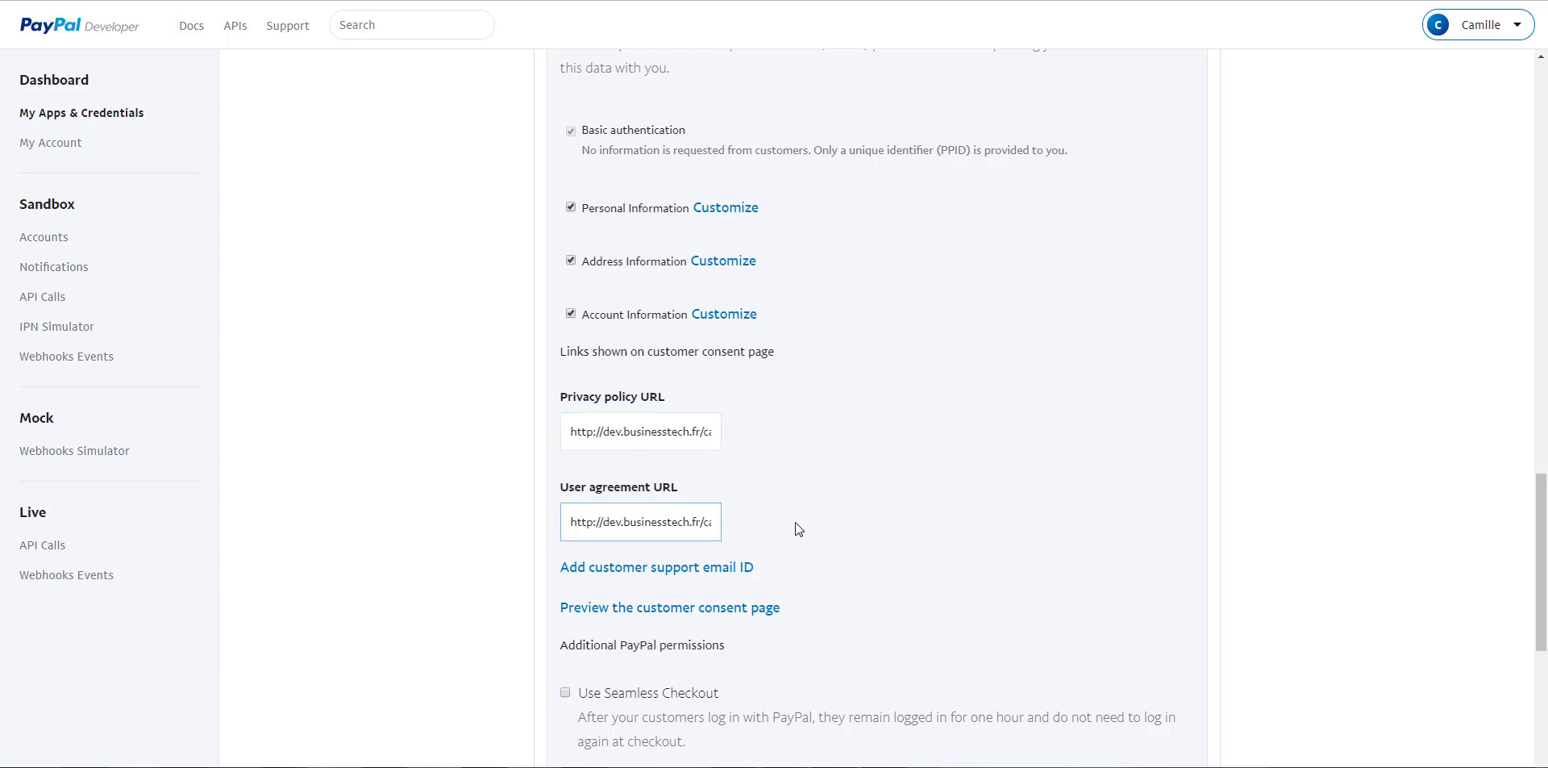
pyautogui.scroll(-2, 798, 529)
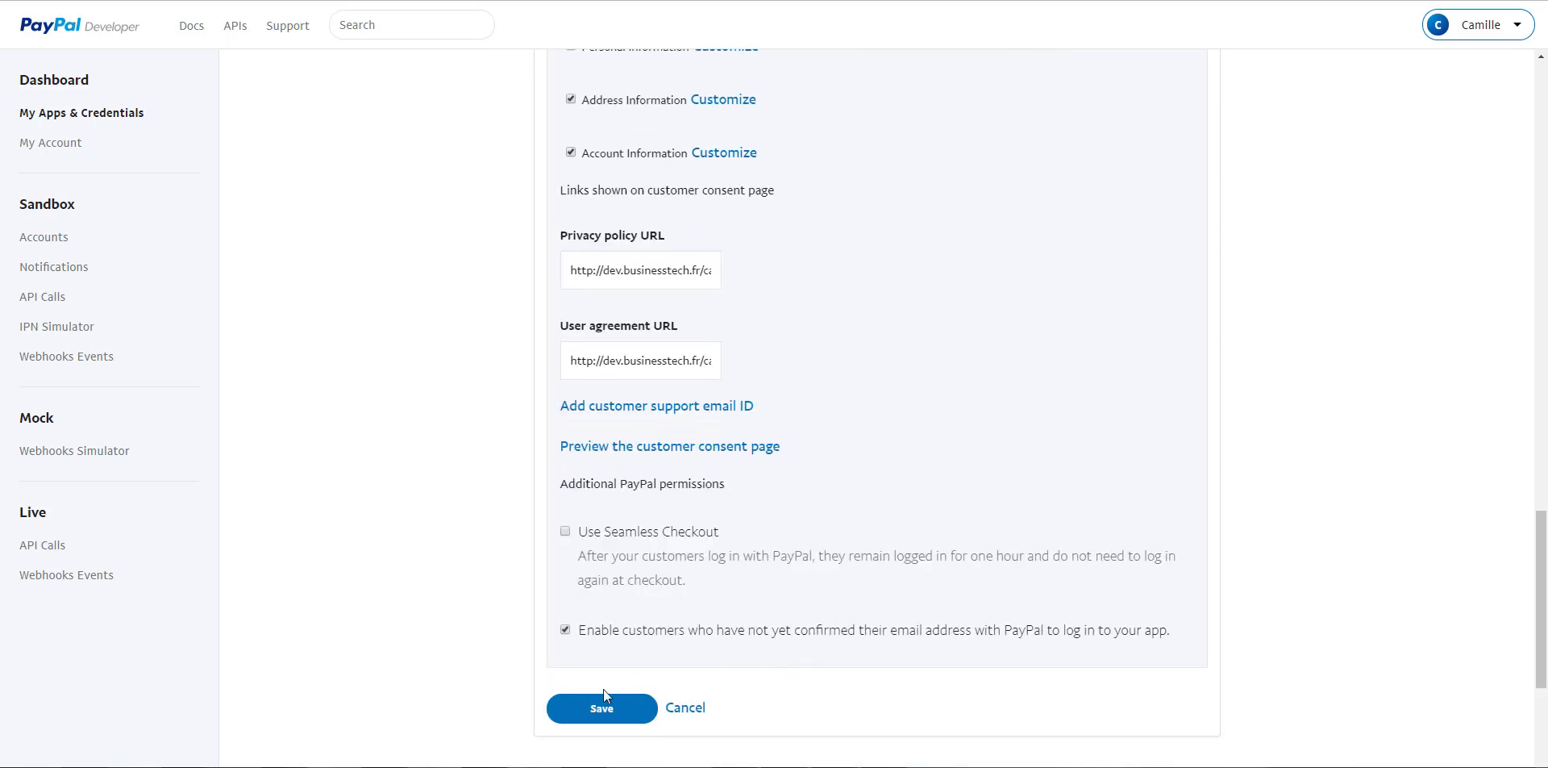
pyautogui.click(599, 715)
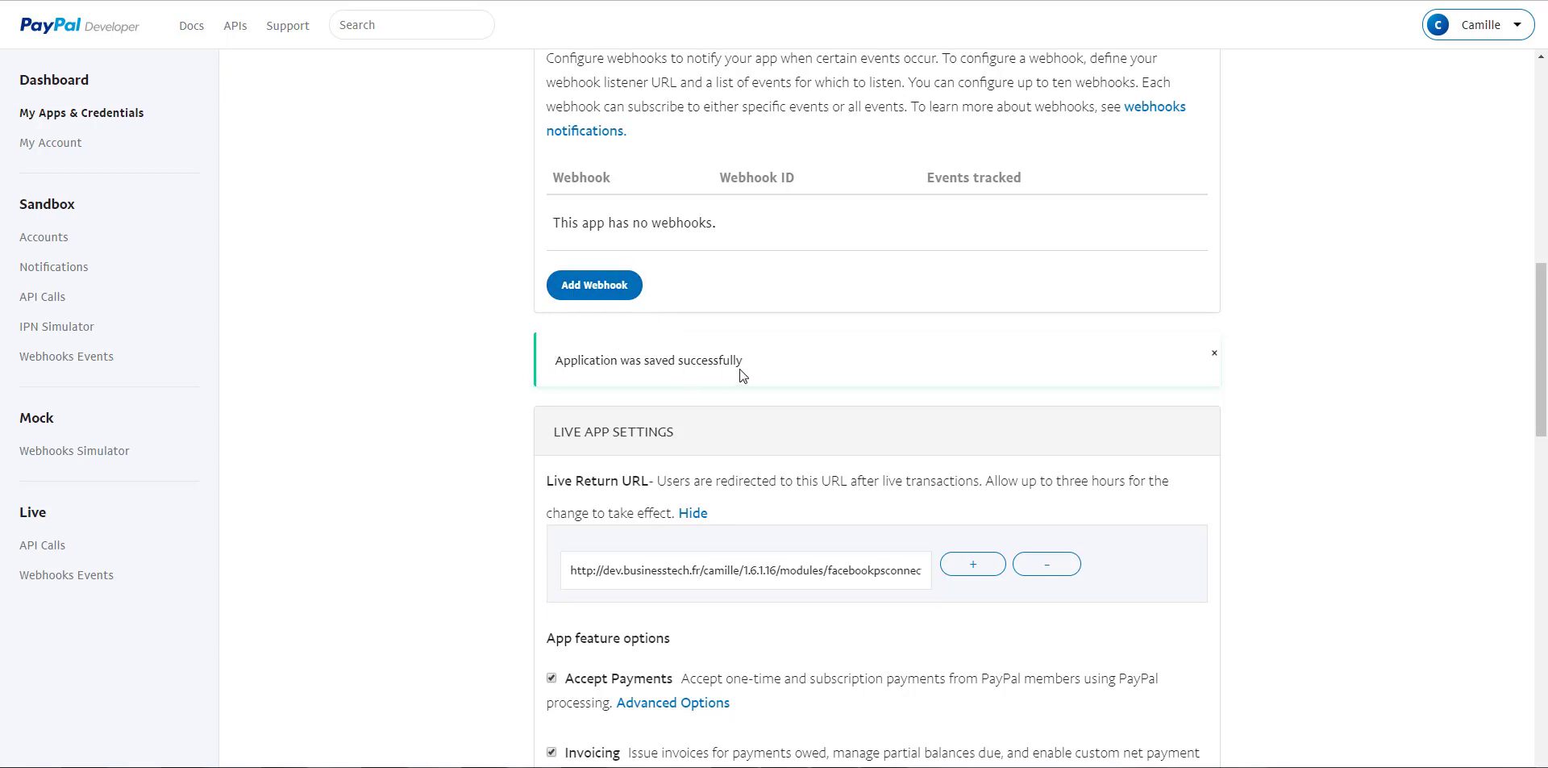
# Return to My Apps & Credentials and check the Business Tech app in the REST API apps list
pyautogui.click(77, 116)
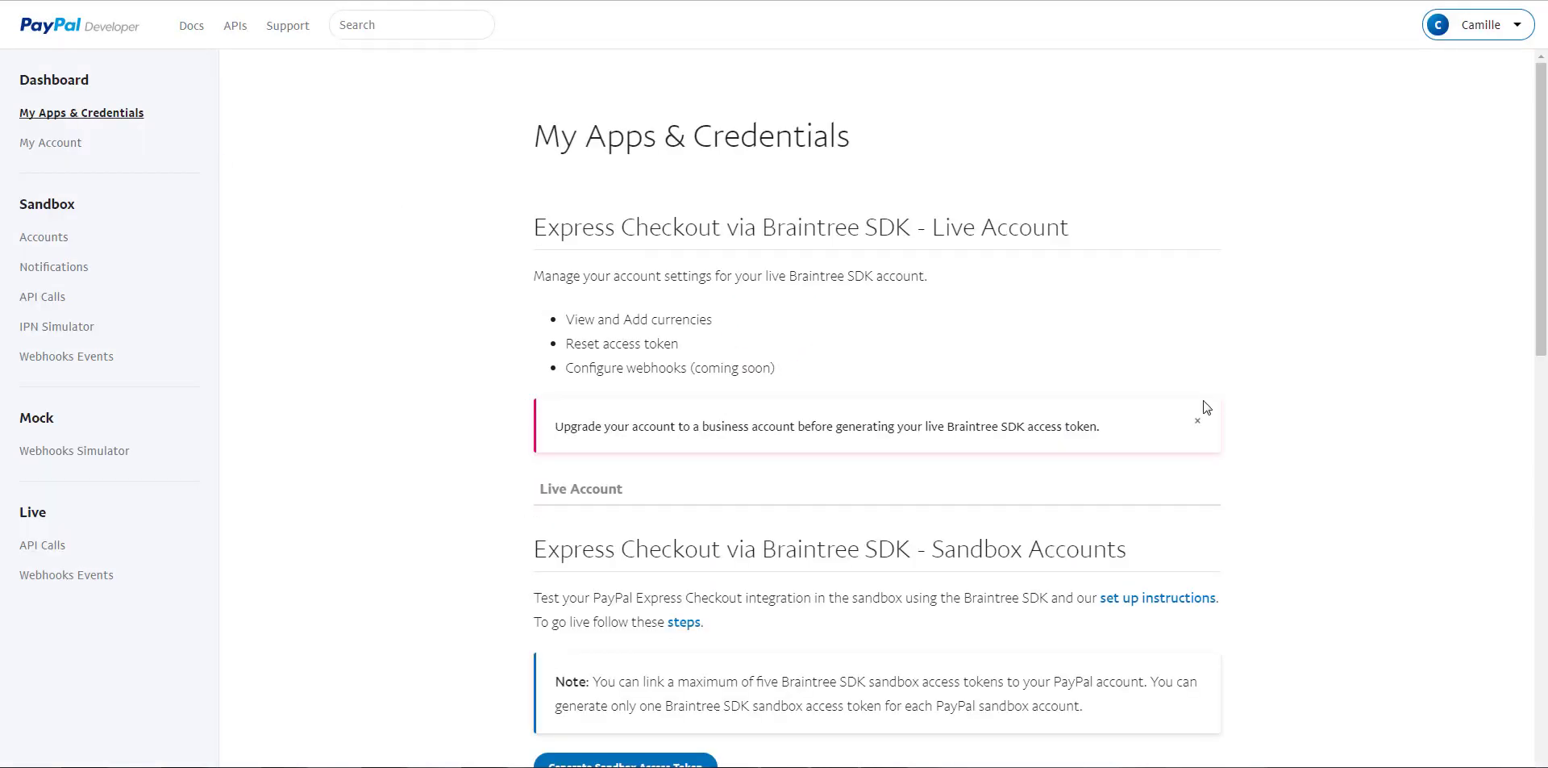
pyautogui.scroll(-6, 1205, 407)
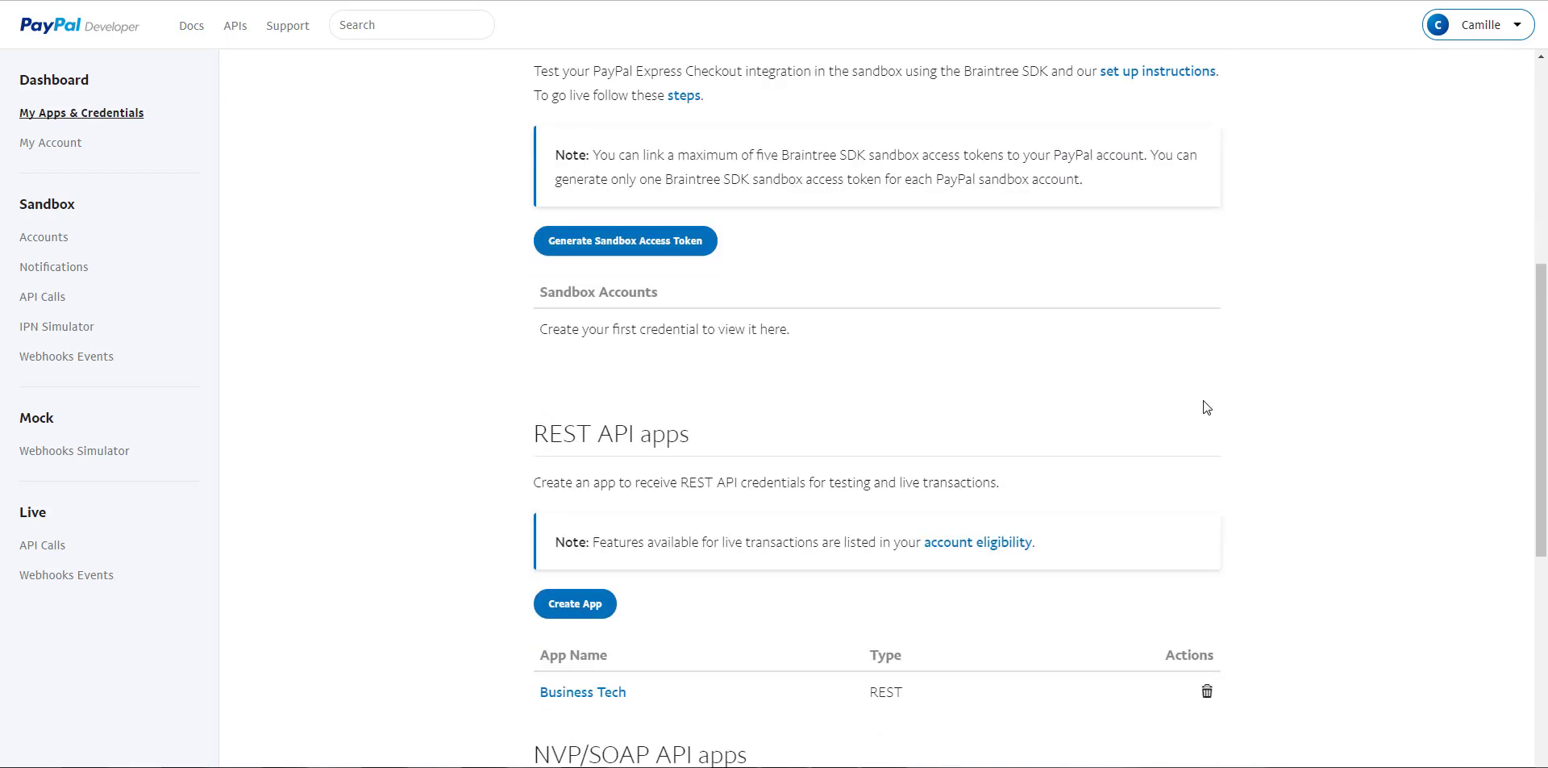
pyautogui.scroll(-4, 1206, 407)
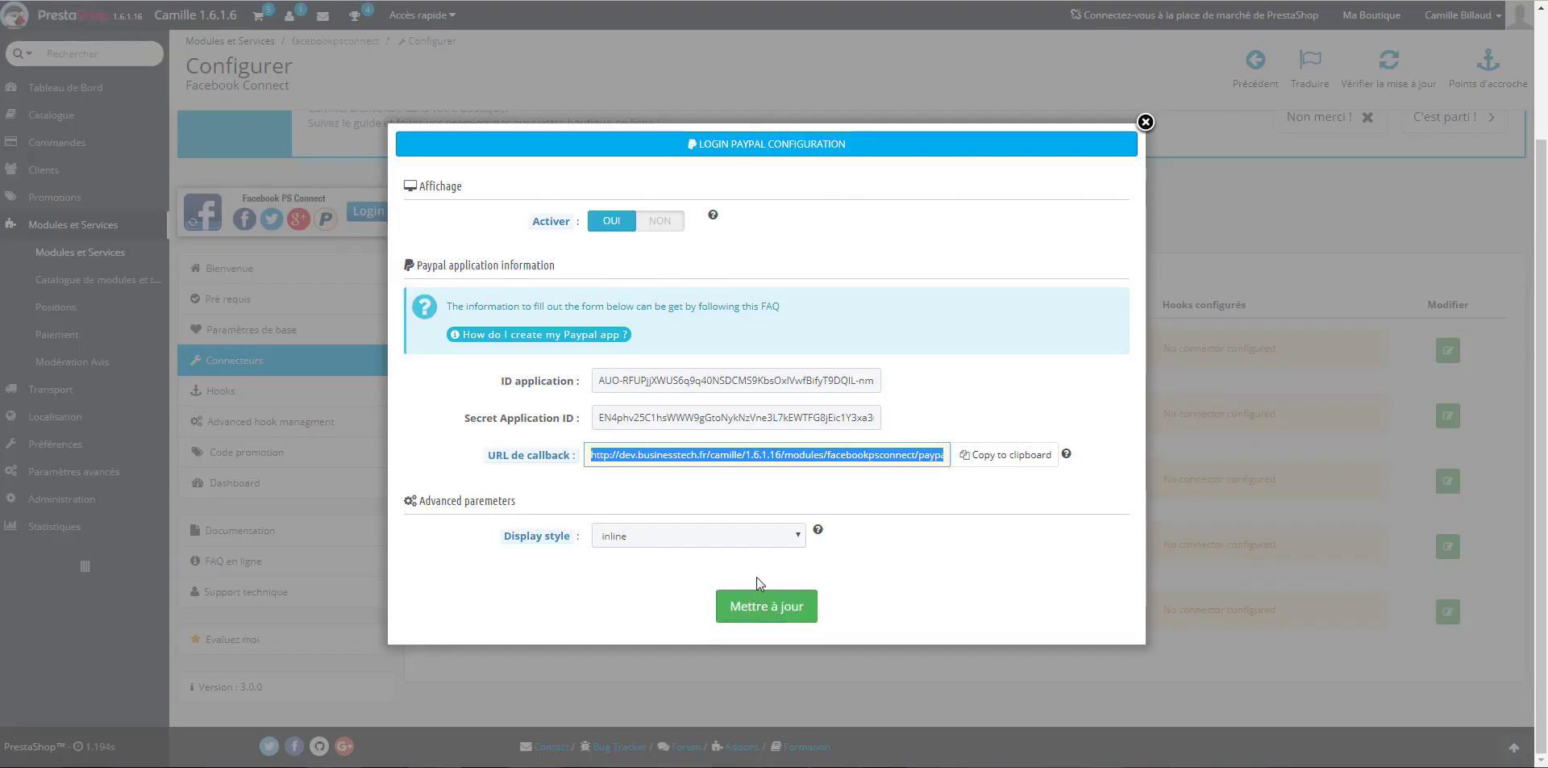
# Switch to PrestaShop's PayPal login configuration, choose the inline display style, and update the connector's configuration
pyautogui.click(758, 535)
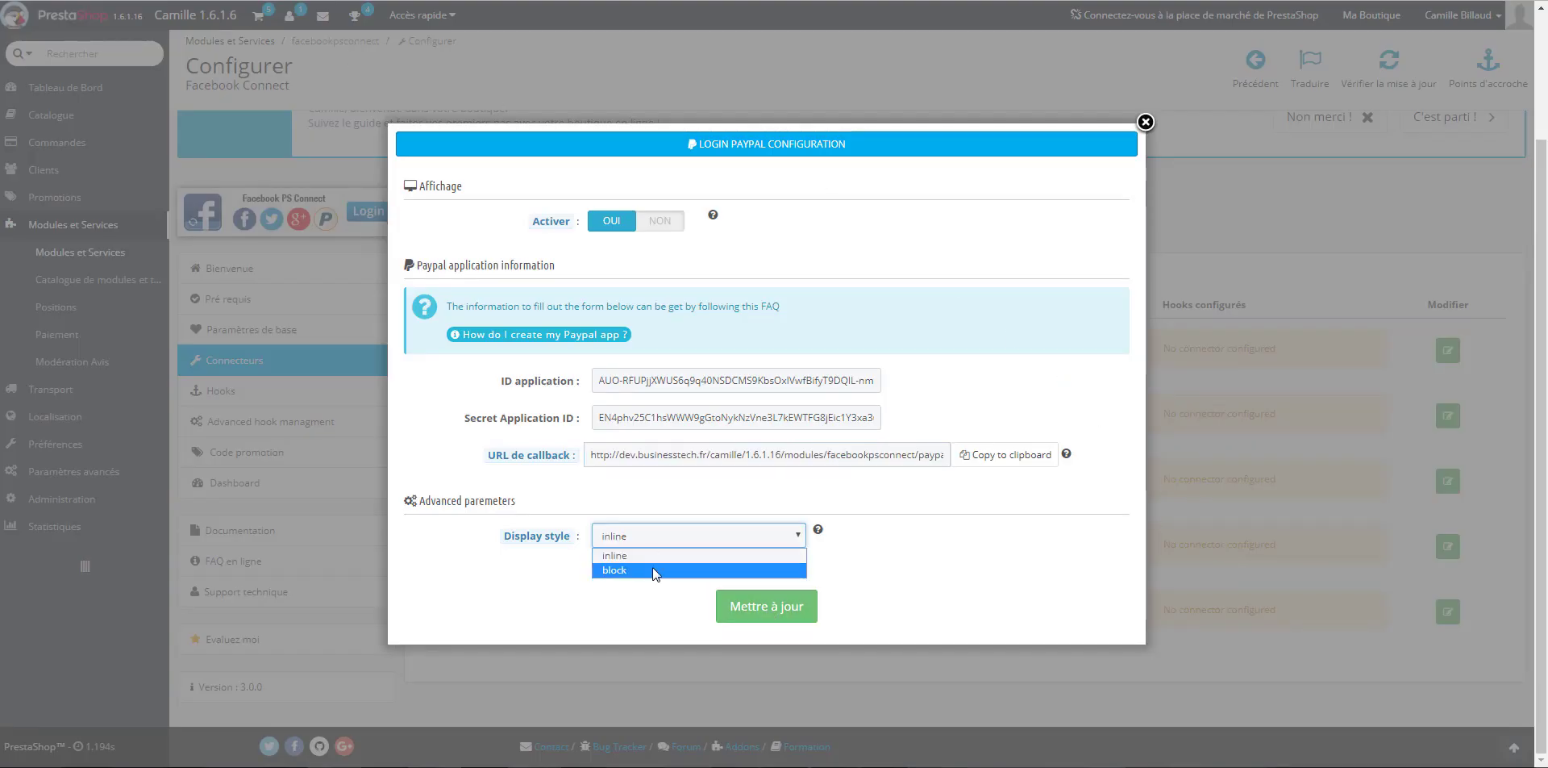
pyautogui.click(701, 553)
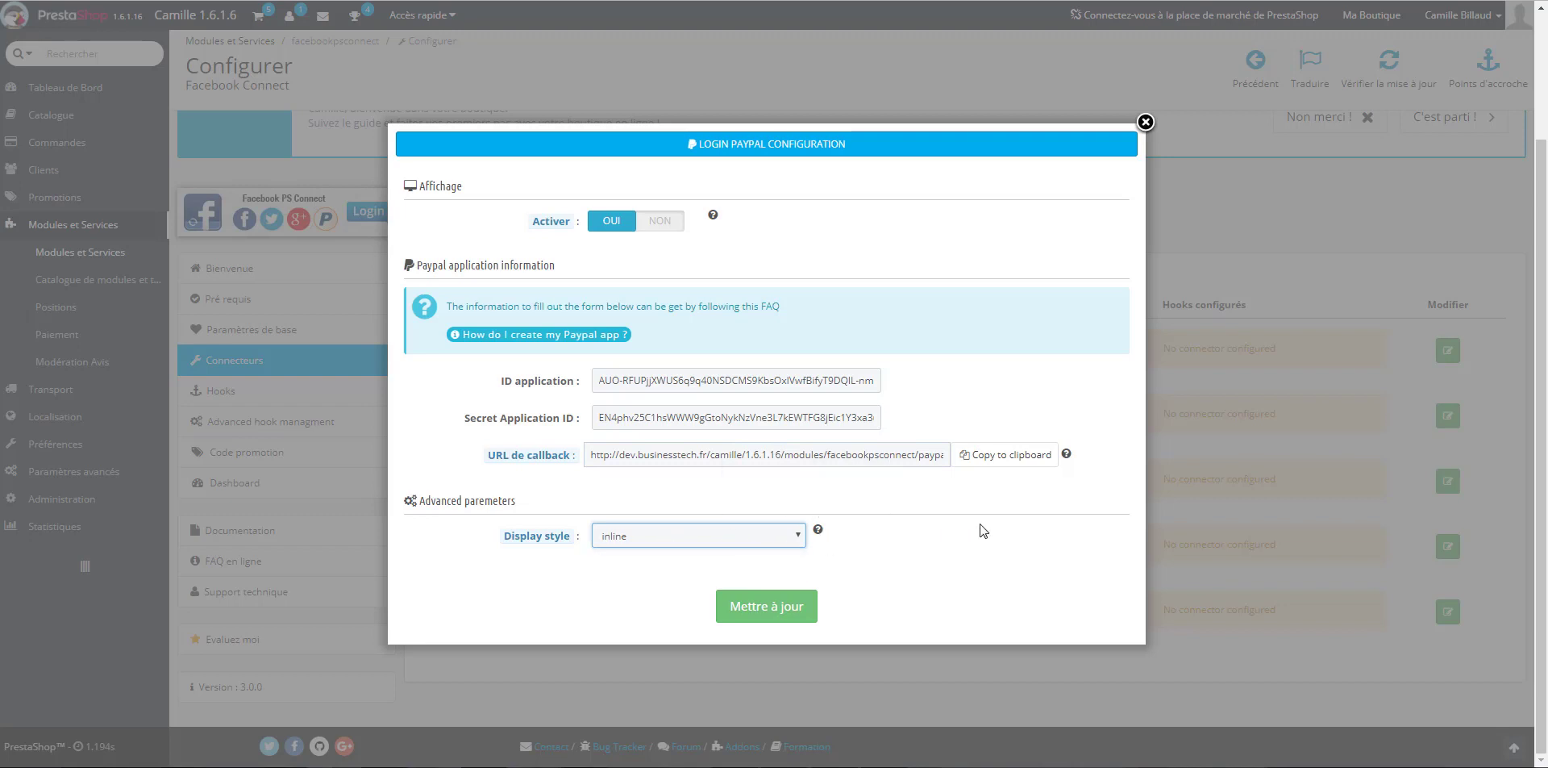
pyautogui.click(780, 609)
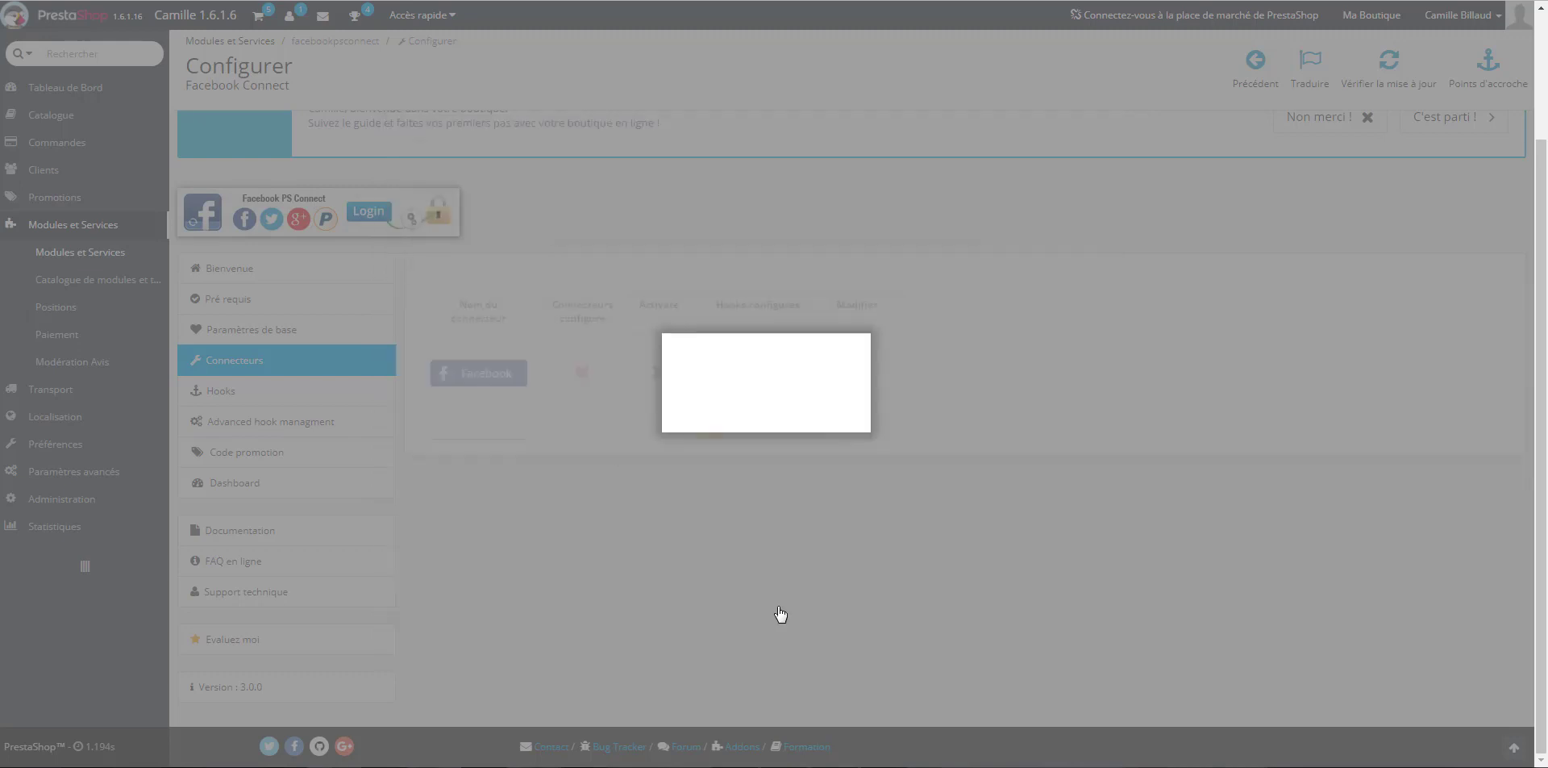
pyautogui.click(860, 341)
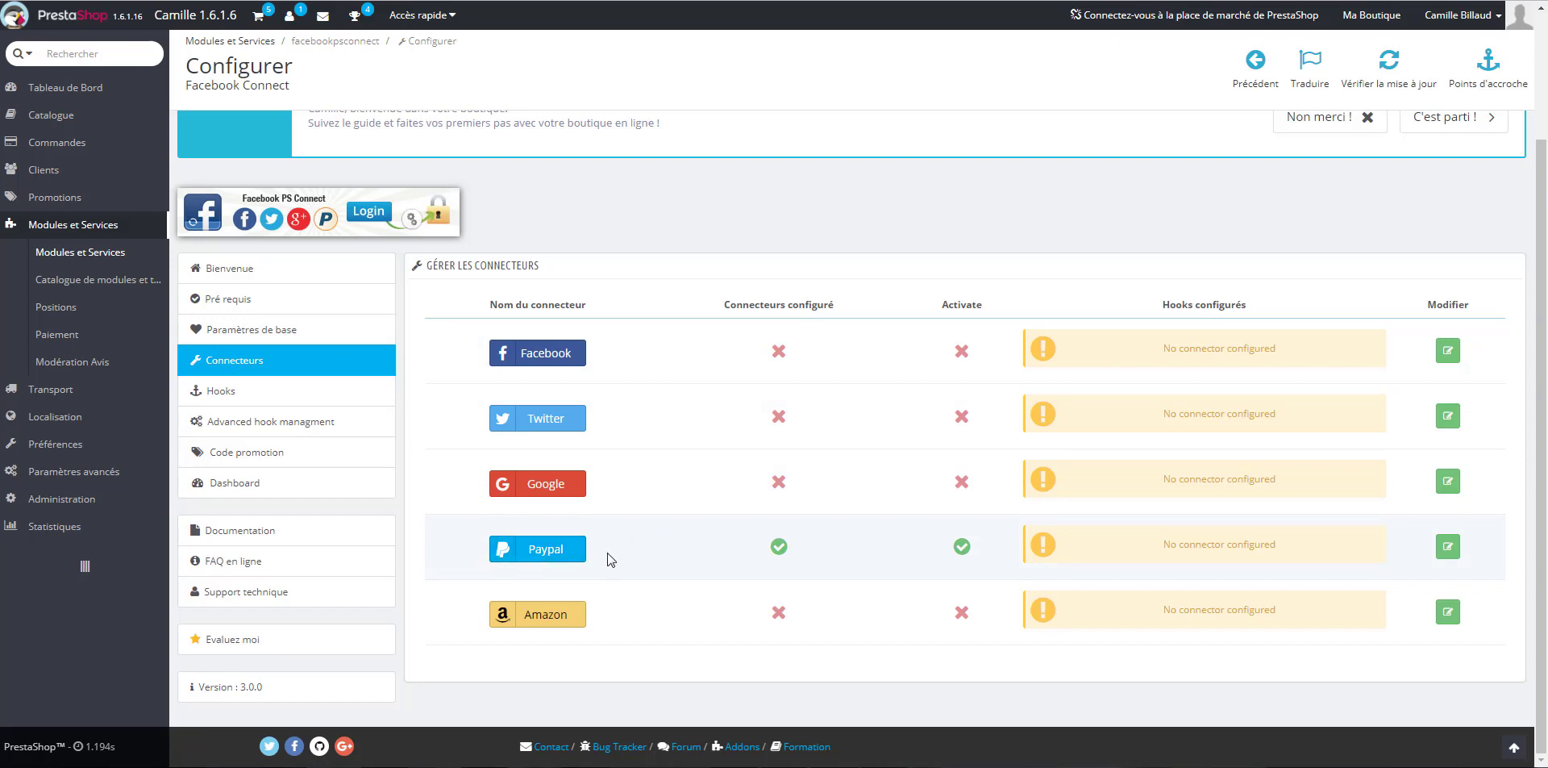
# Add the Login Paypal connector to the active connectors of the Page de login hook and update the hook
pyautogui.click(267, 395)
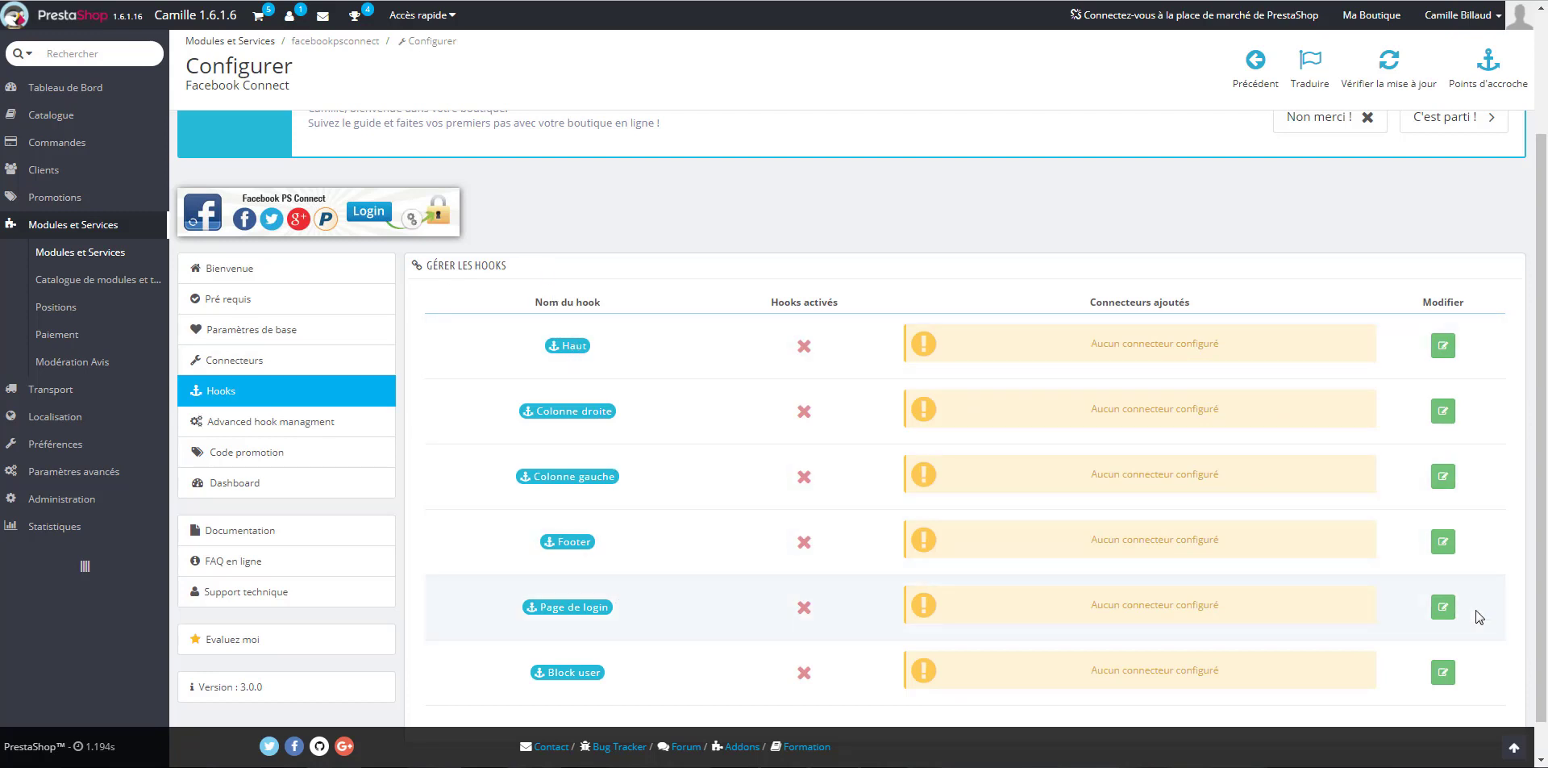
pyautogui.click(1443, 609)
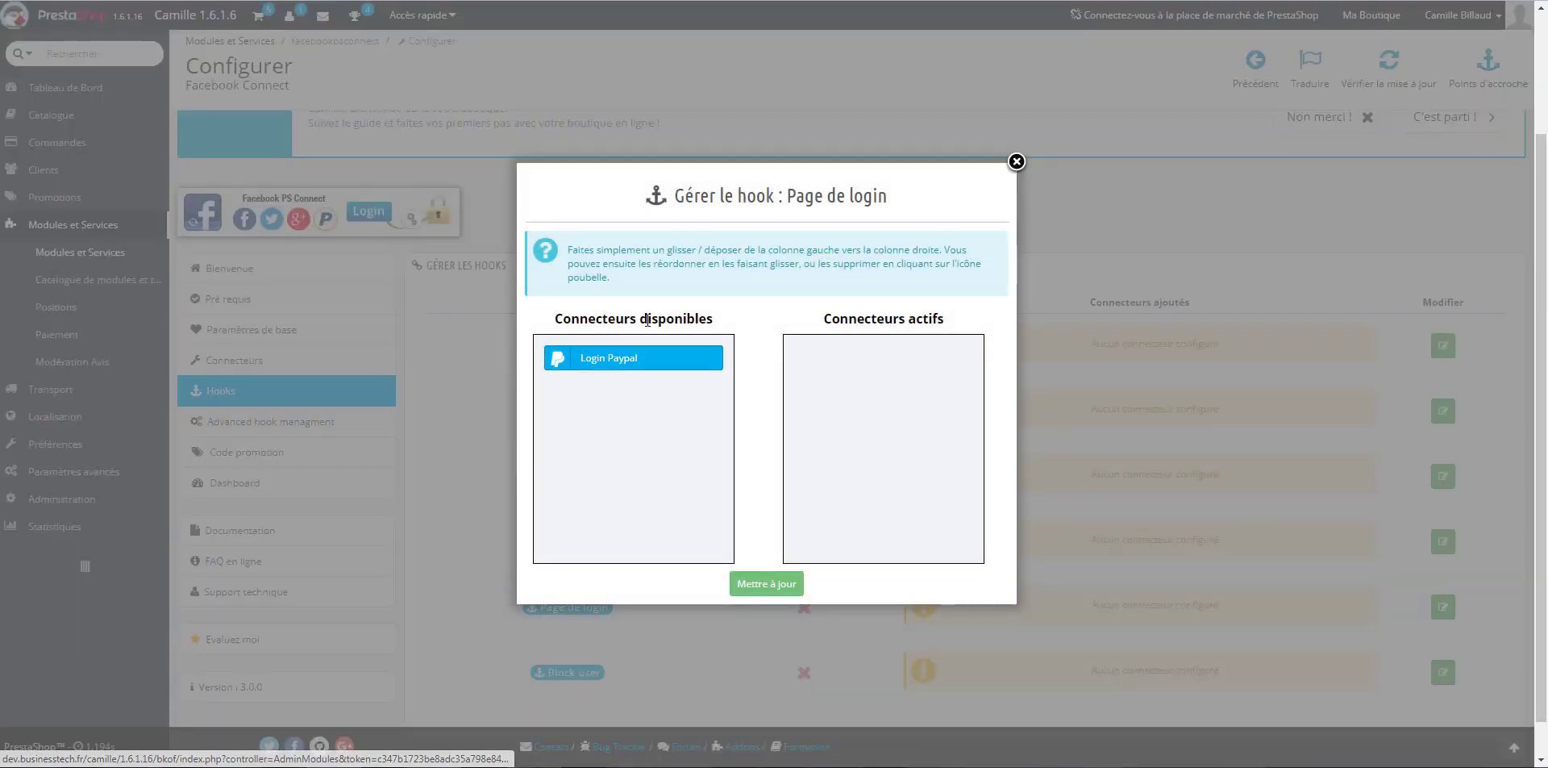
pyautogui.moveTo(708, 359); pyautogui.dragTo(887, 370)
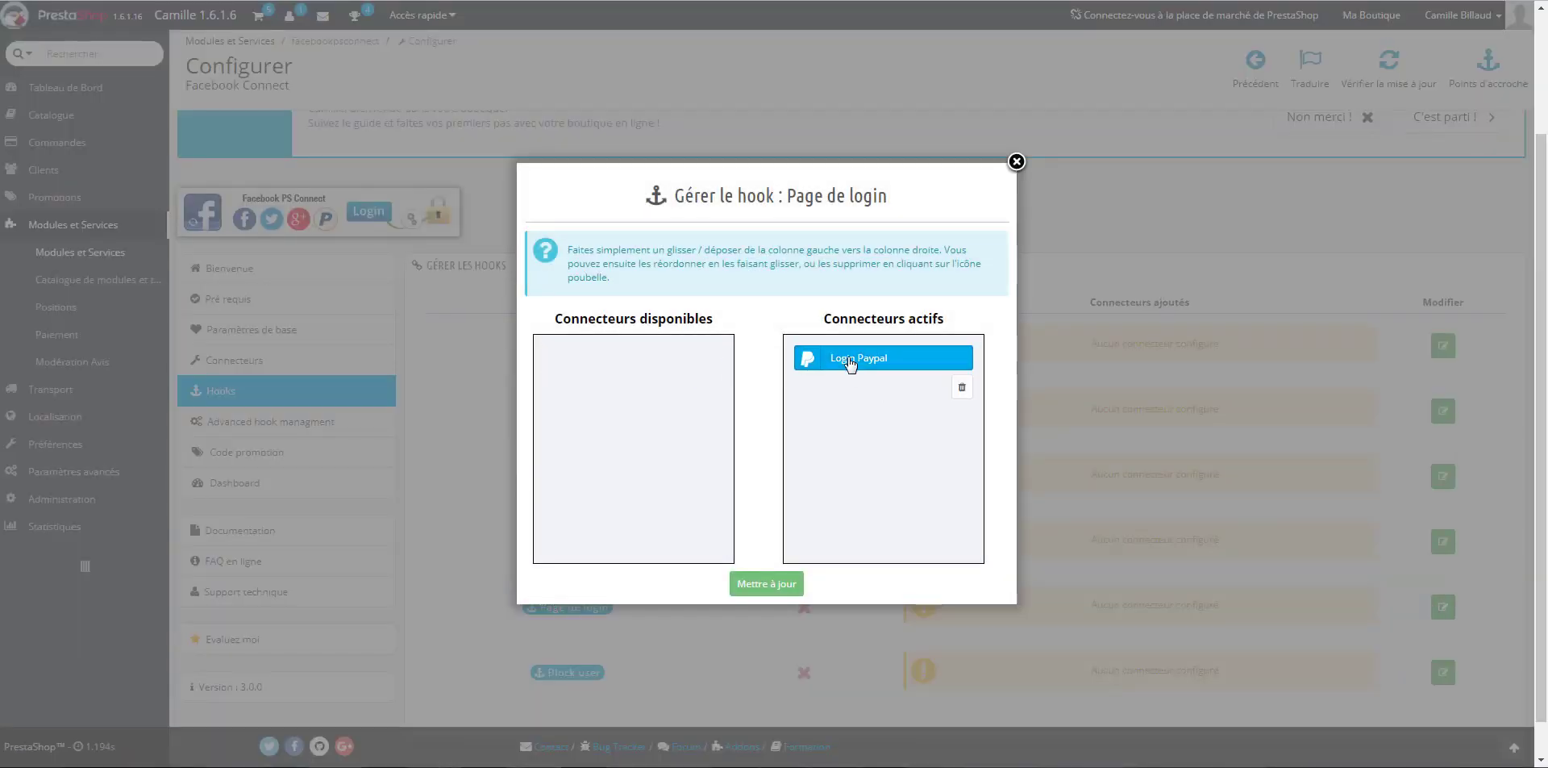
pyautogui.click(778, 585)
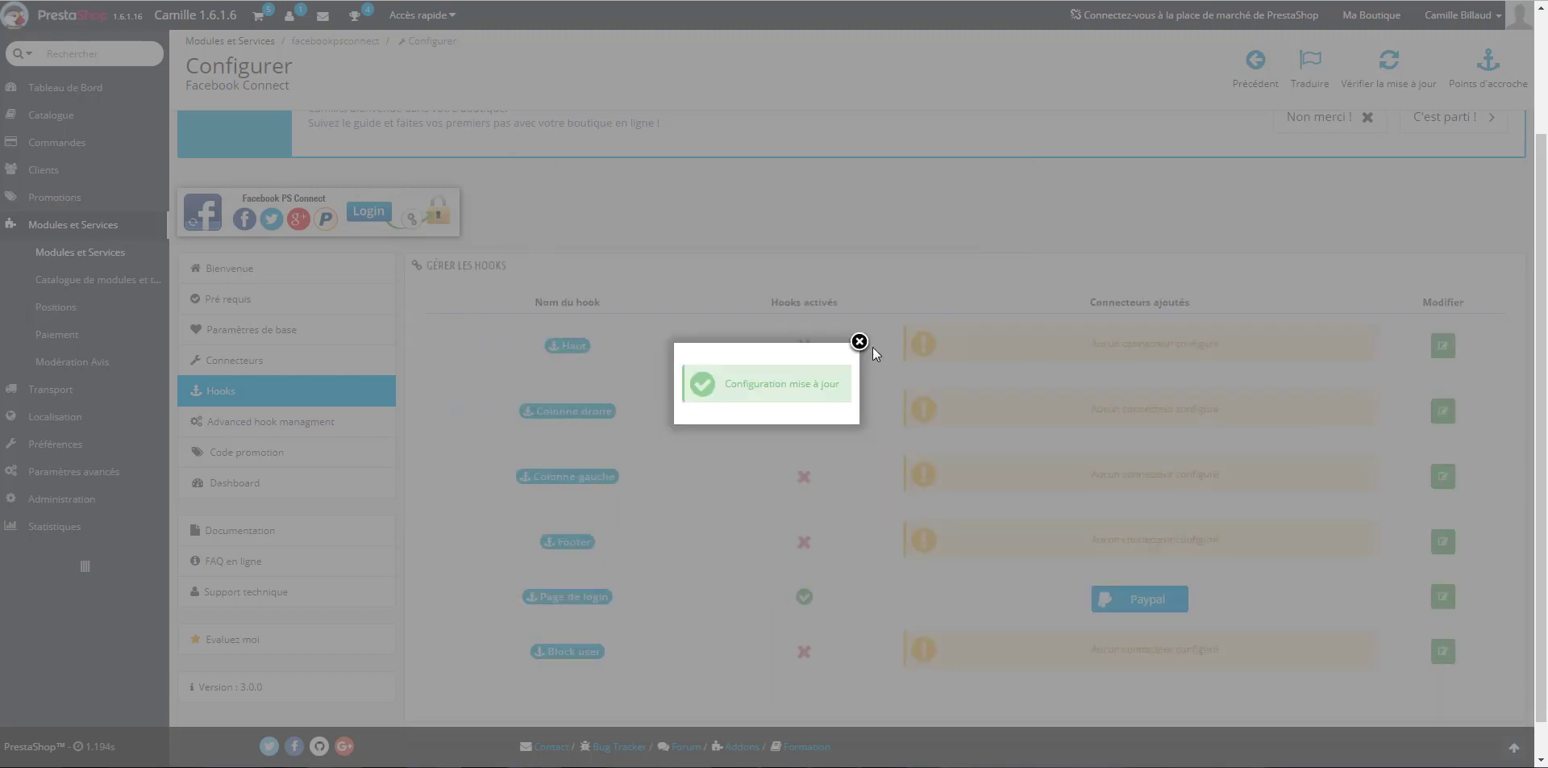
pyautogui.click(859, 342)
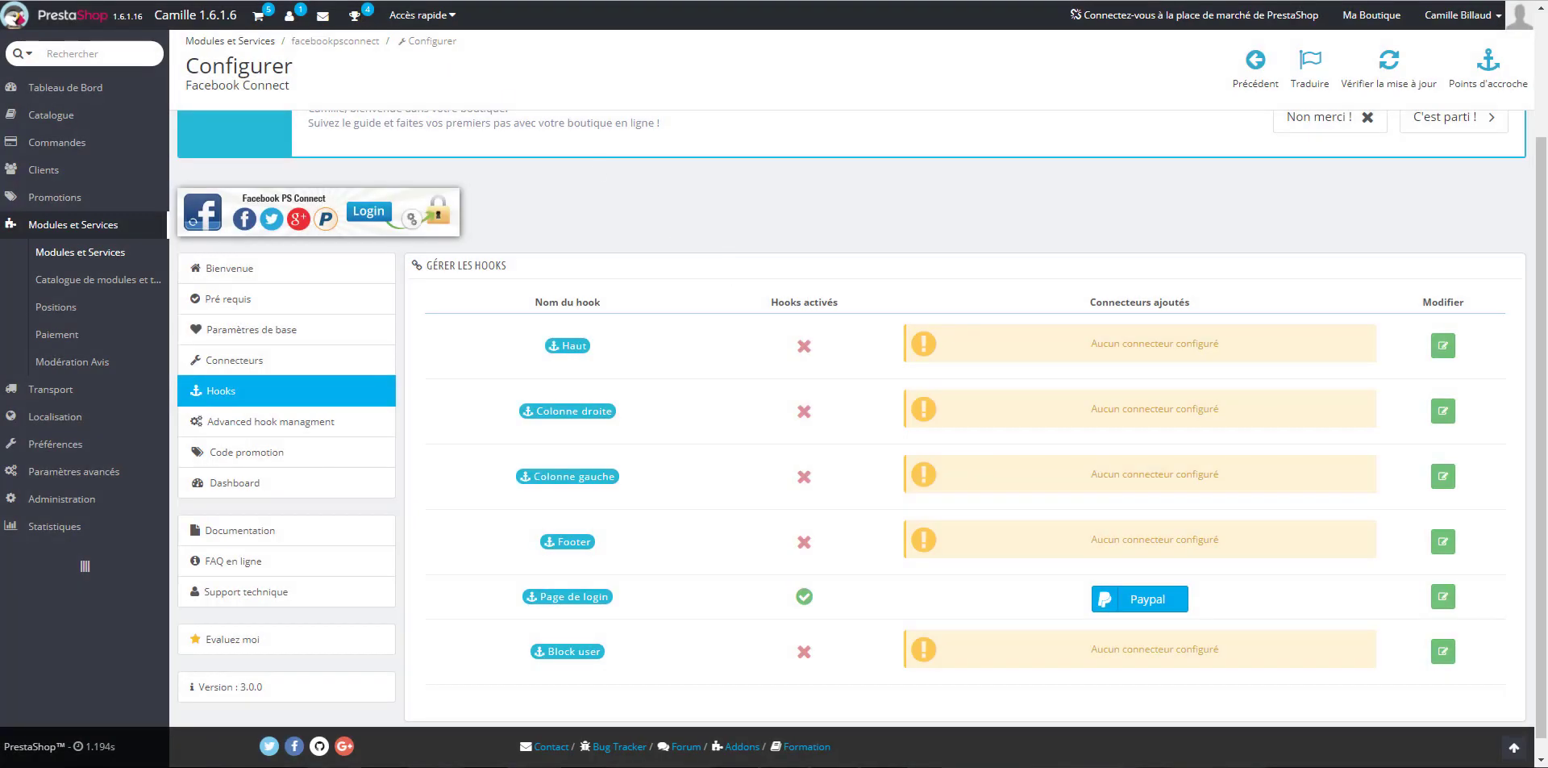